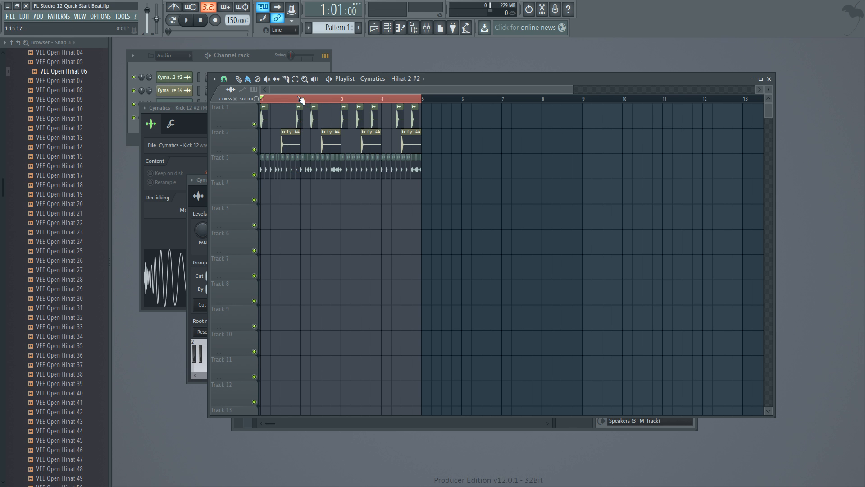
drag(573, 90, 396, 90)
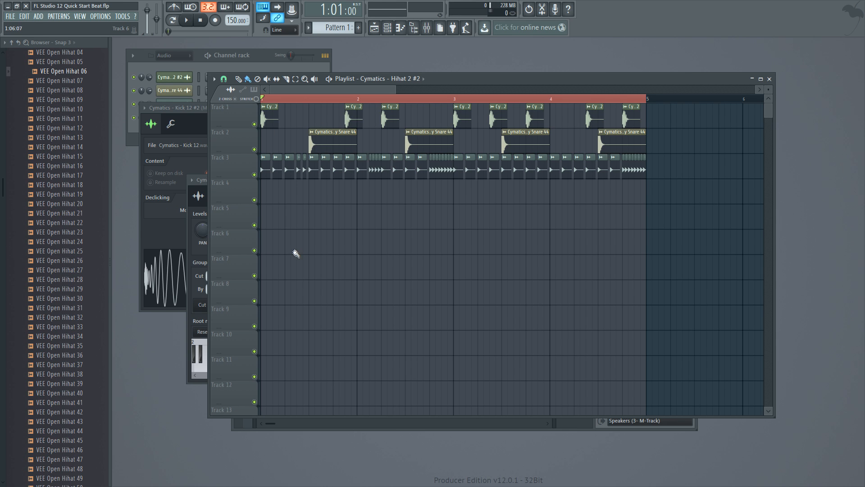
click(262, 63)
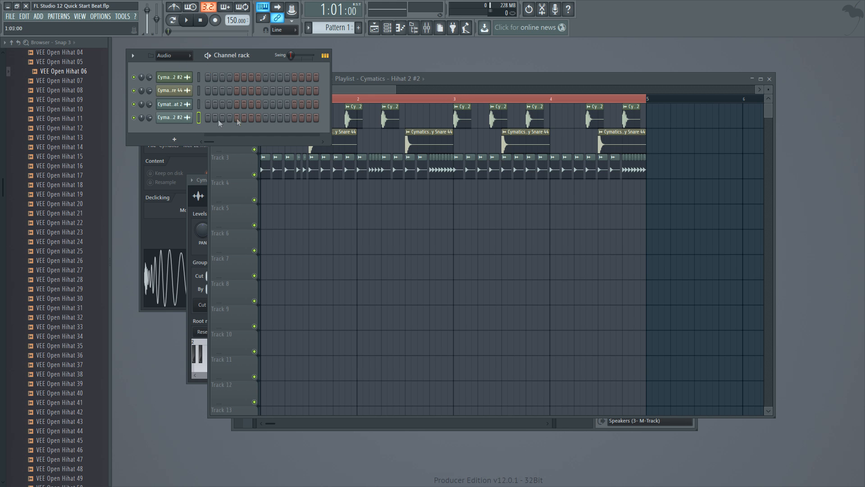
click(502, 79)
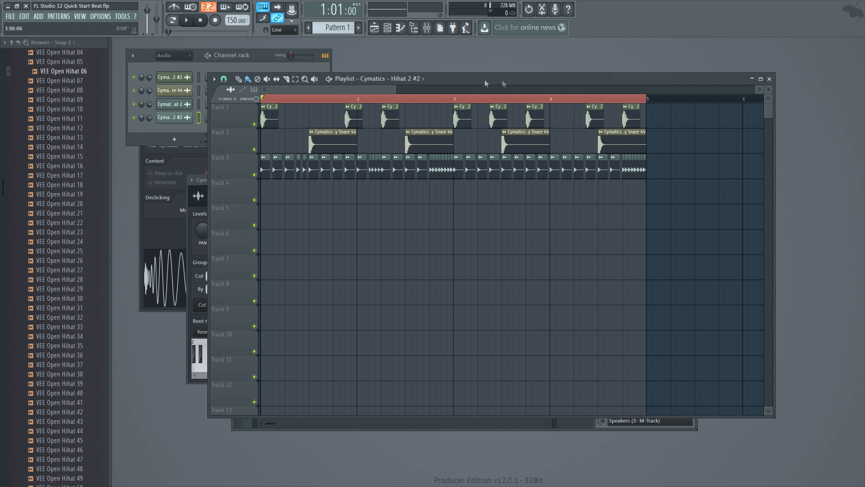
drag(394, 89, 395, 90)
Step: Collapse the Electro Essentials pack in the browser and open the 808s sample folder of SAVAGE DRUMS FOR TRAP
drag(2, 194, 4, 158)
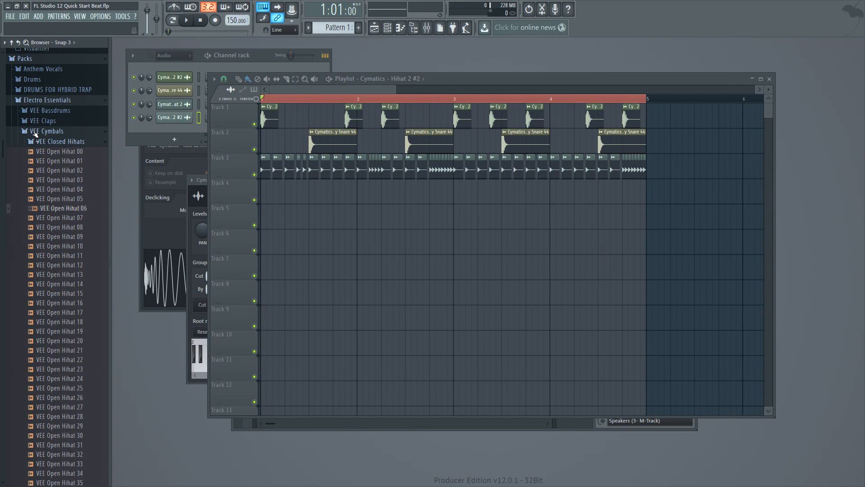
click(43, 130)
scroll(42, 141, up, 3)
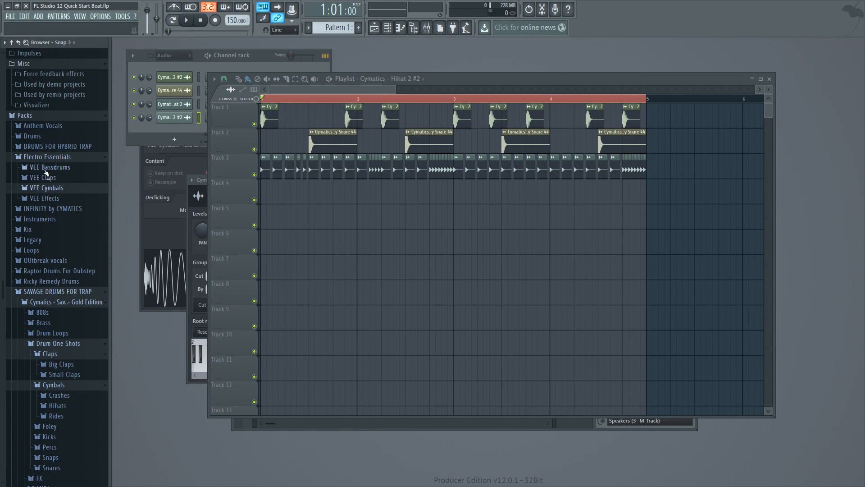
click(40, 158)
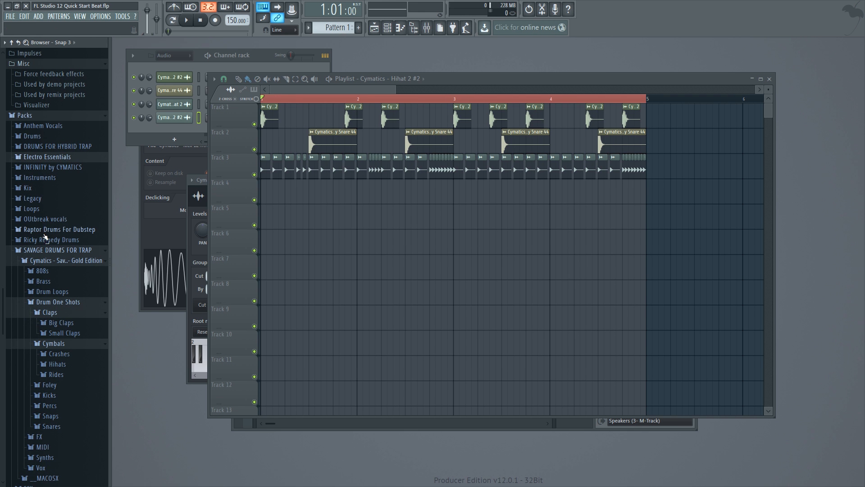
scroll(44, 228, down, 3)
click(41, 214)
scroll(50, 162, down, 6)
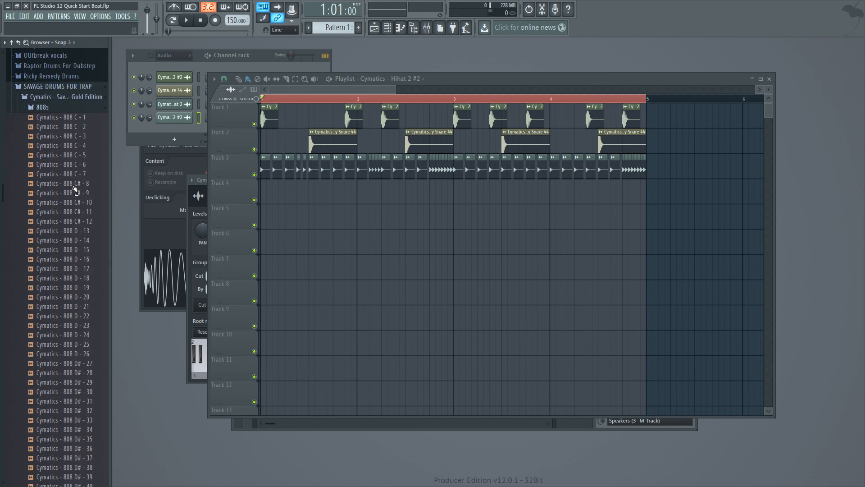
Step: Audition the Cymatics 808 samples in the folder, from the C and D notes through to E - 68
click(76, 83)
click(75, 130)
click(73, 177)
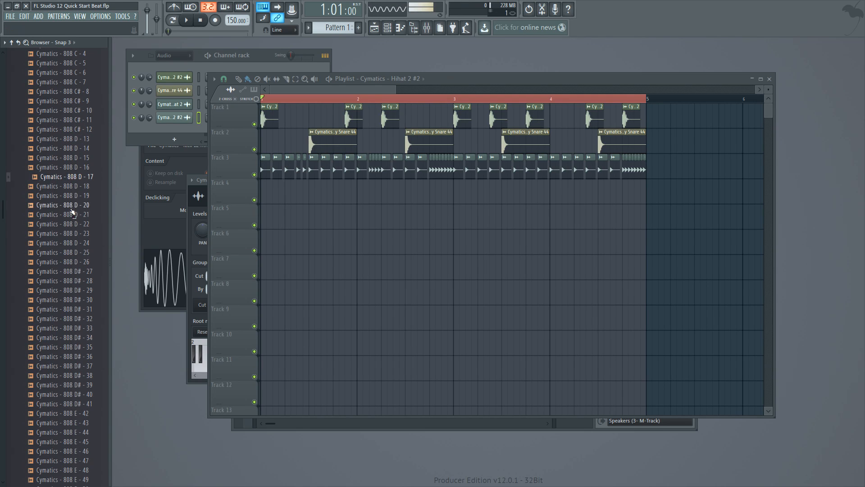
click(72, 206)
click(76, 244)
click(78, 270)
click(83, 299)
click(86, 310)
scroll(72, 184, down, 6)
click(71, 180)
click(74, 188)
scroll(74, 203, down, 6)
click(83, 235)
click(83, 218)
click(82, 205)
click(83, 195)
click(82, 203)
click(82, 186)
click(83, 205)
click(83, 214)
click(76, 205)
click(71, 196)
click(85, 224)
click(83, 214)
click(81, 208)
click(69, 218)
click(72, 206)
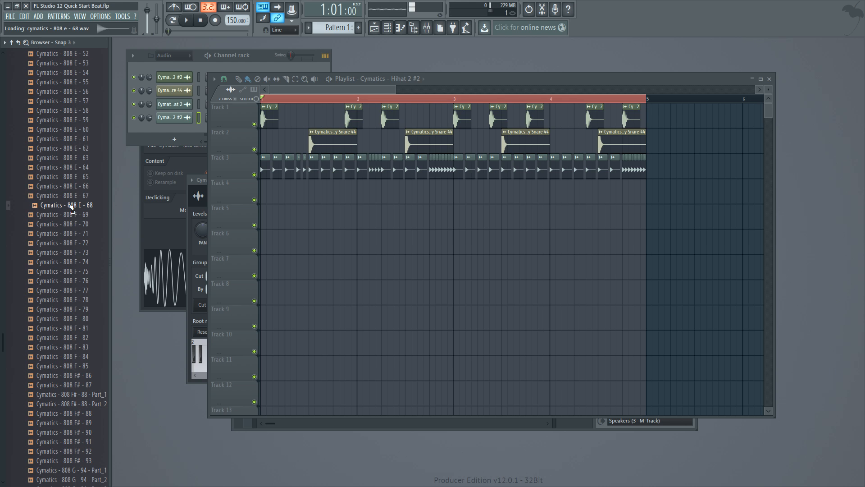
Step: Place the sample Cymatics - 808 E - 68 in the playlist on Track 4, starting at bar 1
drag(72, 206, 327, 227)
drag(456, 214, 310, 221)
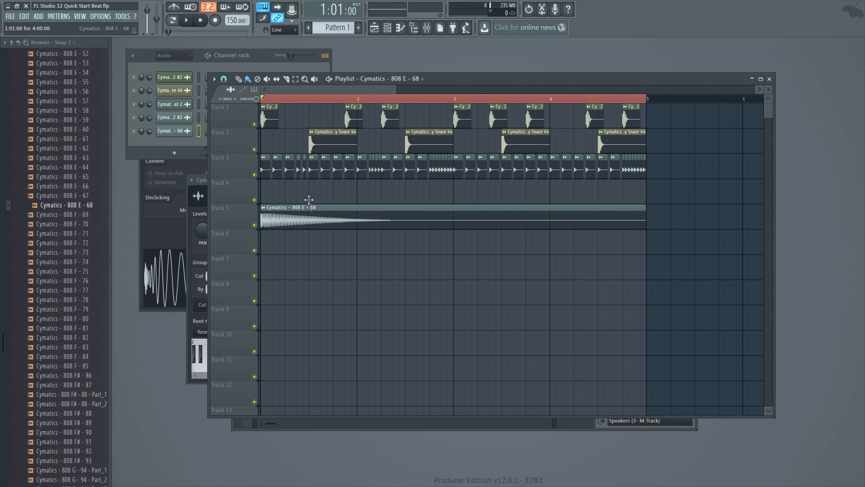
drag(305, 208, 305, 182)
scroll(574, 211, down, 3)
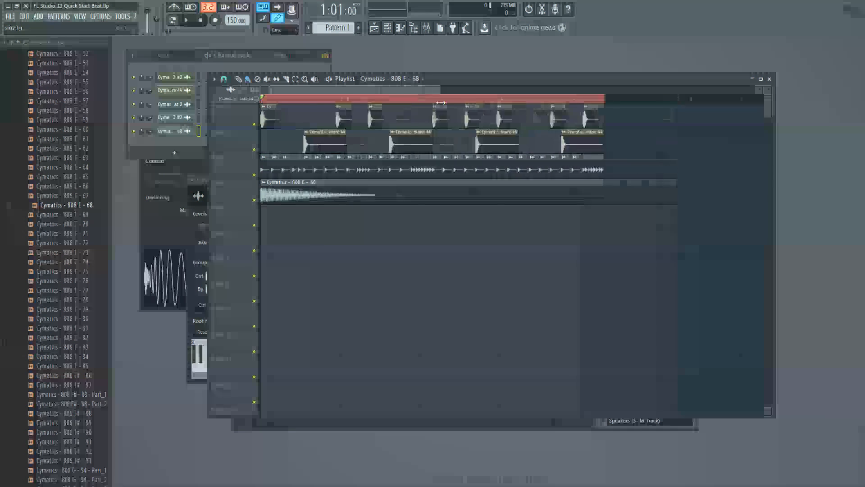
Step: Shorten the 808 clip on Track 4 to end at the second kick, slicing it there and deleting the remainder
drag(545, 193, 332, 193)
drag(439, 90, 396, 97)
drag(357, 193, 499, 194)
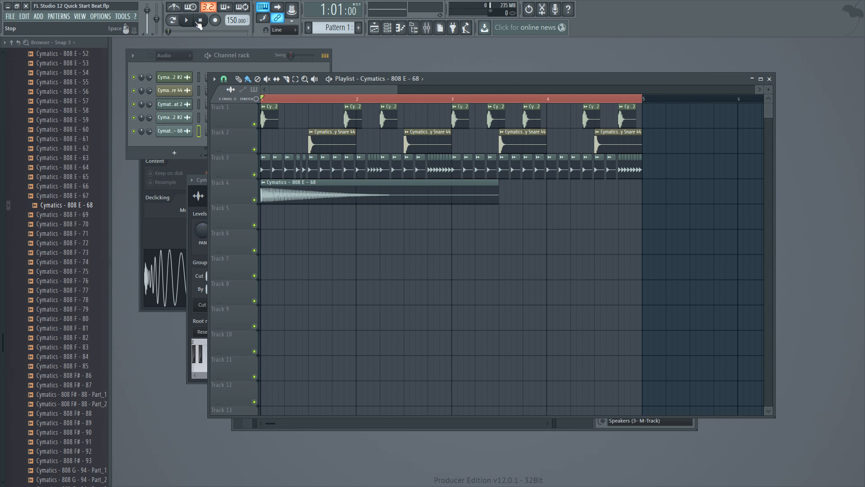
key(space)
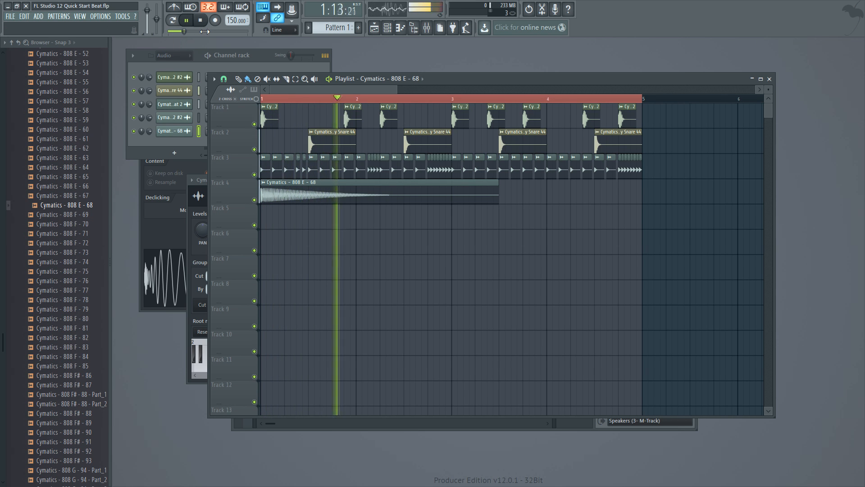
key(space)
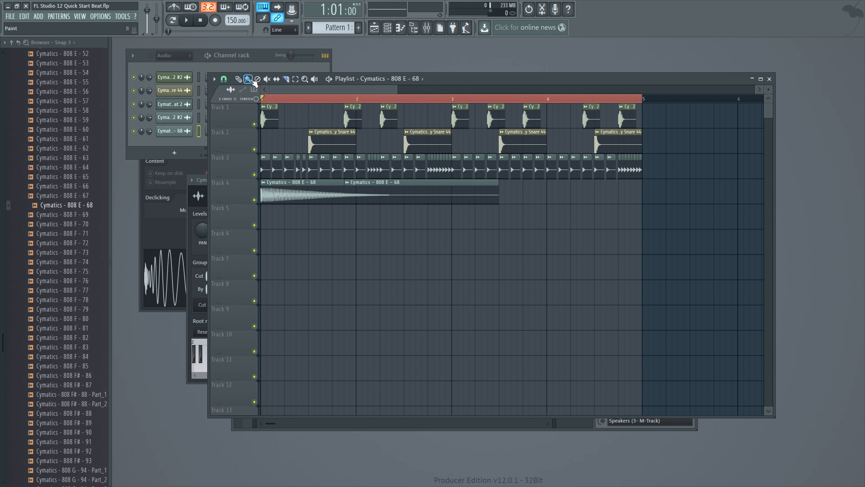
right_click(360, 189)
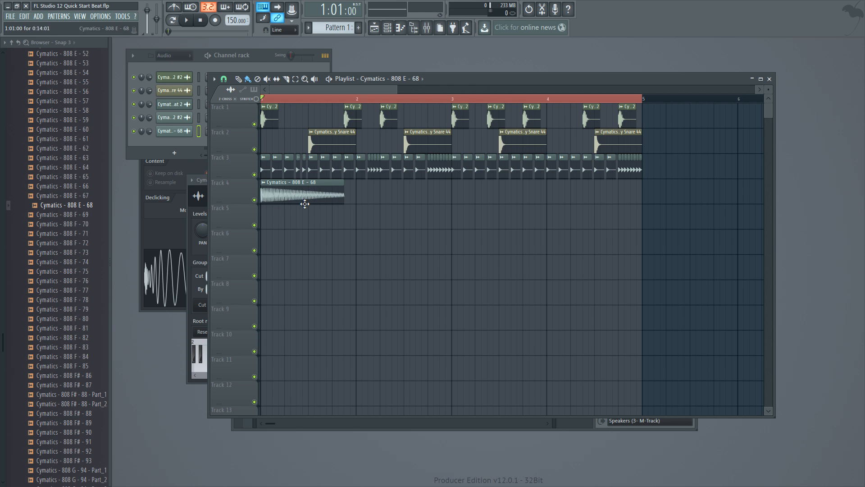
Step: Add a copy of the trimmed 808 clip on Track 4 starting at the second kick and play it back
drag(350, 197, 379, 194)
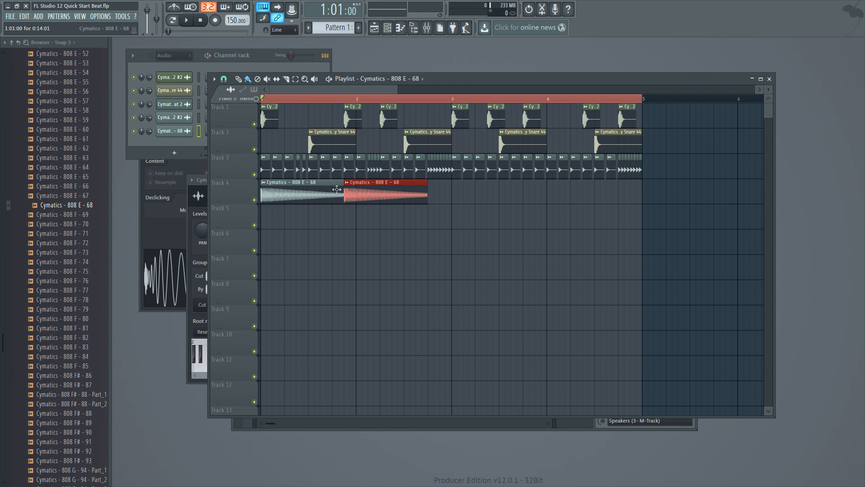
key(space)
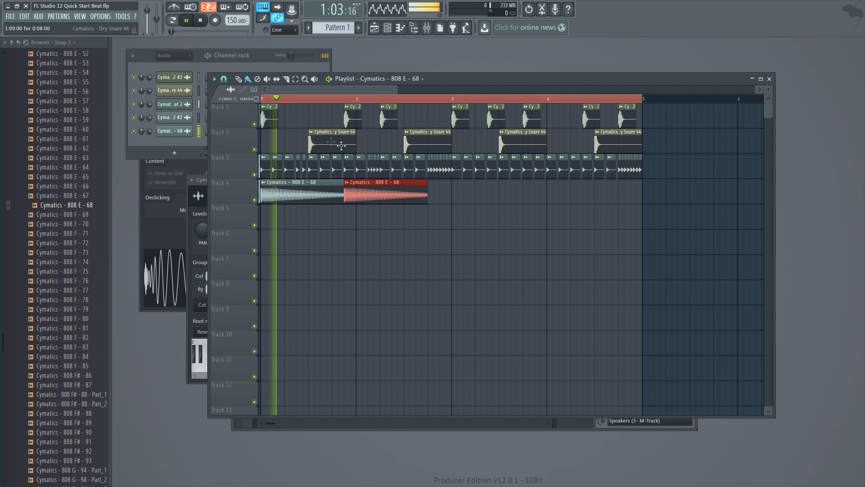
key(space)
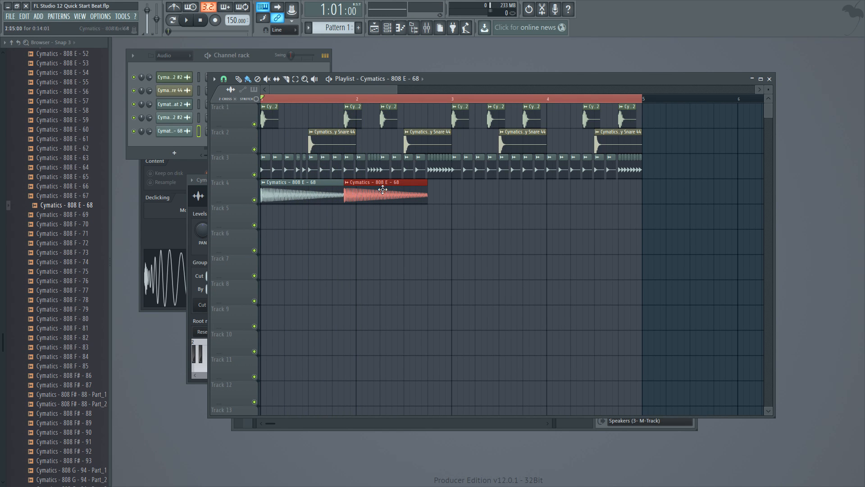
Step: Lower the channel volume of Cymatics - 808 E - 68 to 63% and play back the beat
double_click(350, 199)
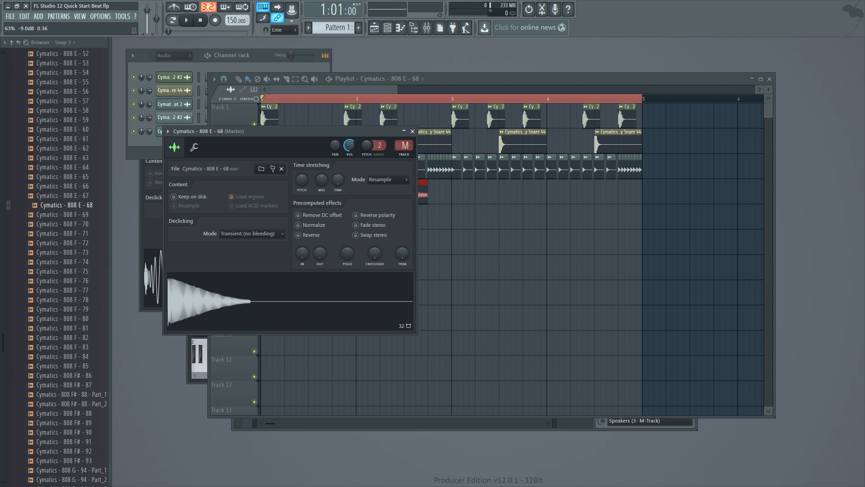
click(374, 85)
key(space)
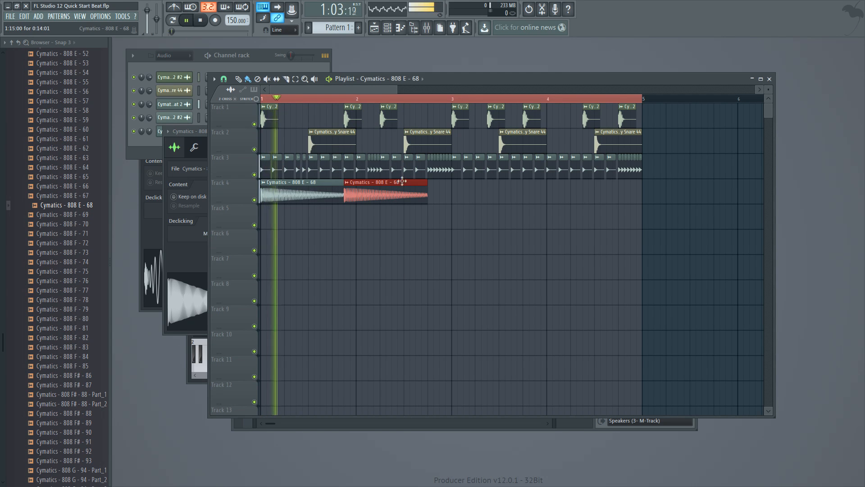
key(space)
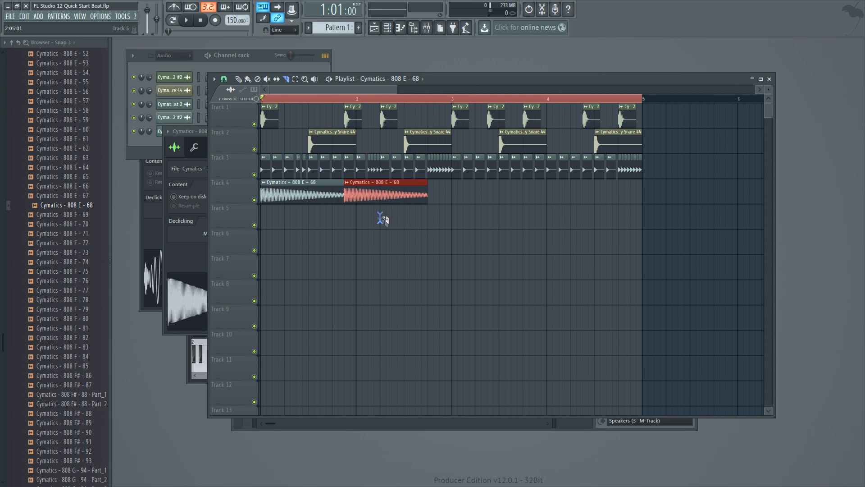
Step: Shorten the second 808 clip on Track 4 so it ends at the third kick, and check it in playback
drag(382, 198, 381, 220)
click(248, 80)
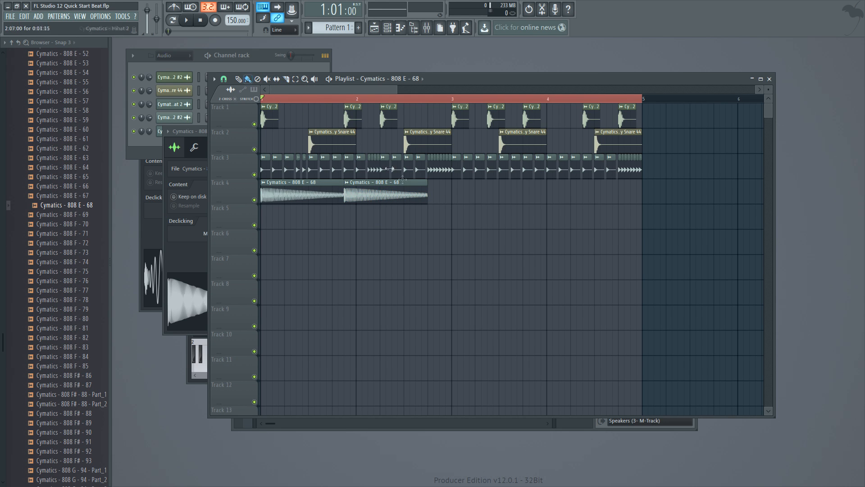
drag(427, 195, 378, 198)
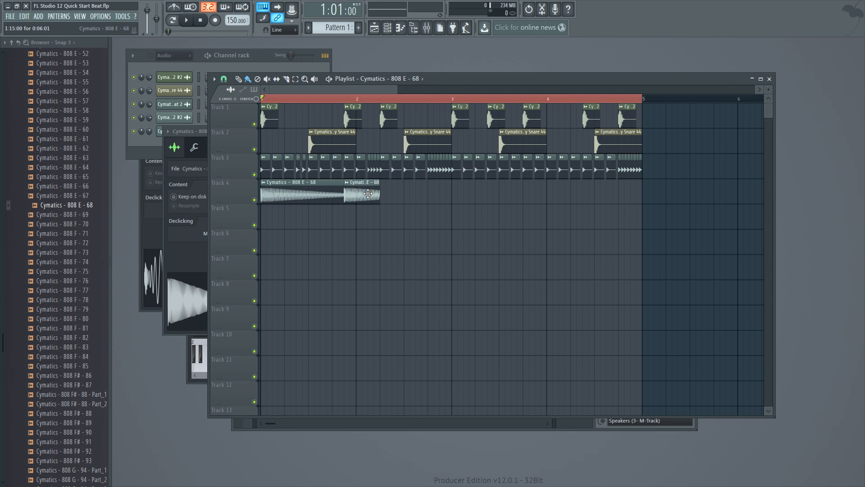
key(space)
key(space)
mouse_move(380, 195)
mouse_down()
mouse_move(421, 193)
mouse_move(375, 192)
mouse_up()
Step: Add a third 808 clip on Track 4 starting exactly at the third kick and play it back
drag(397, 89, 303, 96)
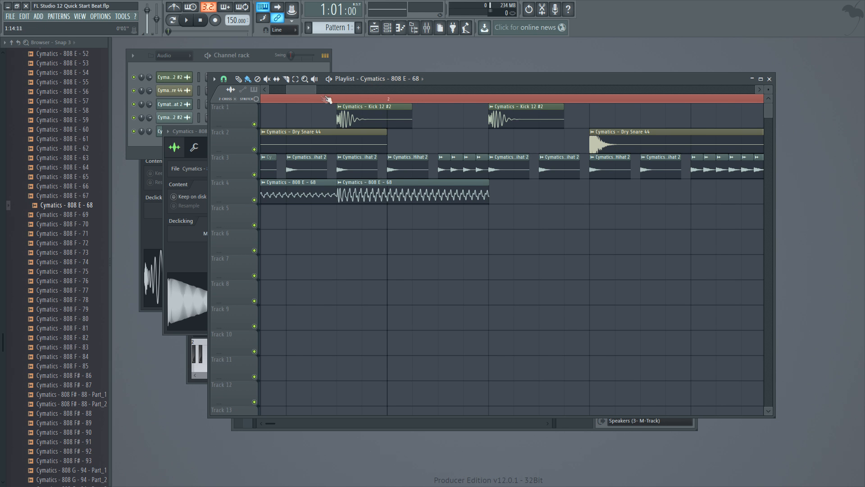
drag(314, 89, 300, 100)
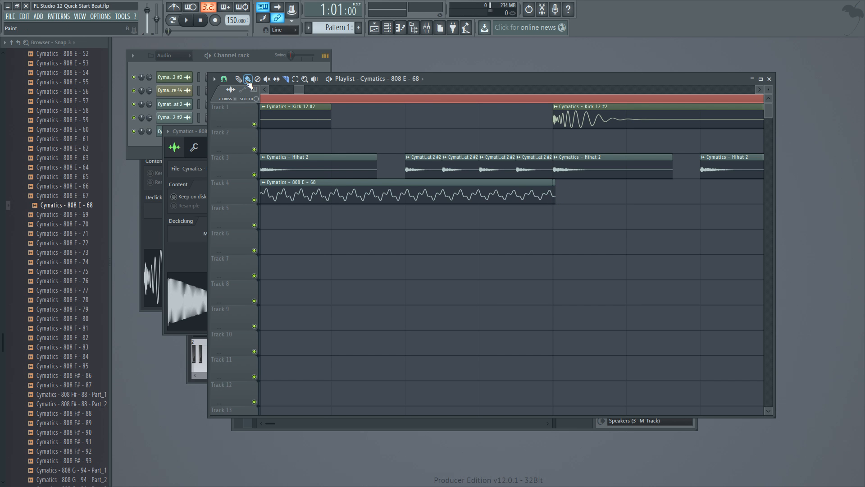
drag(557, 193, 559, 197)
click(559, 197)
drag(302, 88, 325, 91)
key(space)
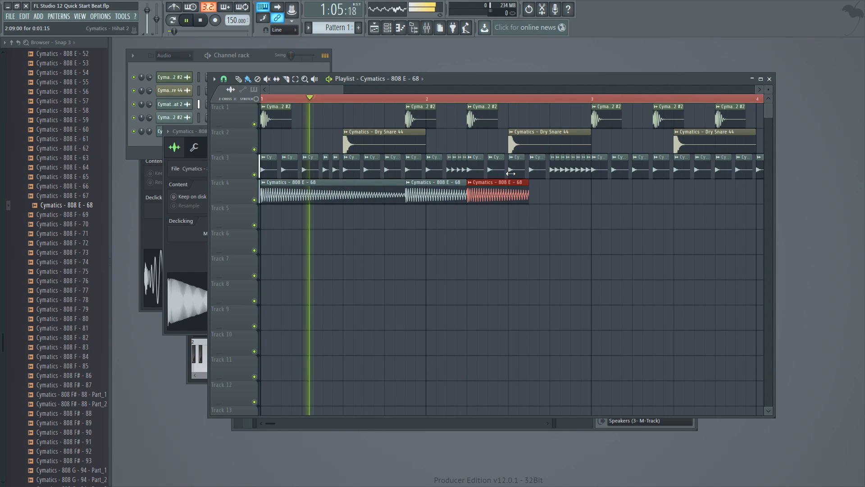
key(space)
Step: Extend the third 808 clip on Track 4 so it ends at the start of bar 3
drag(528, 195, 579, 195)
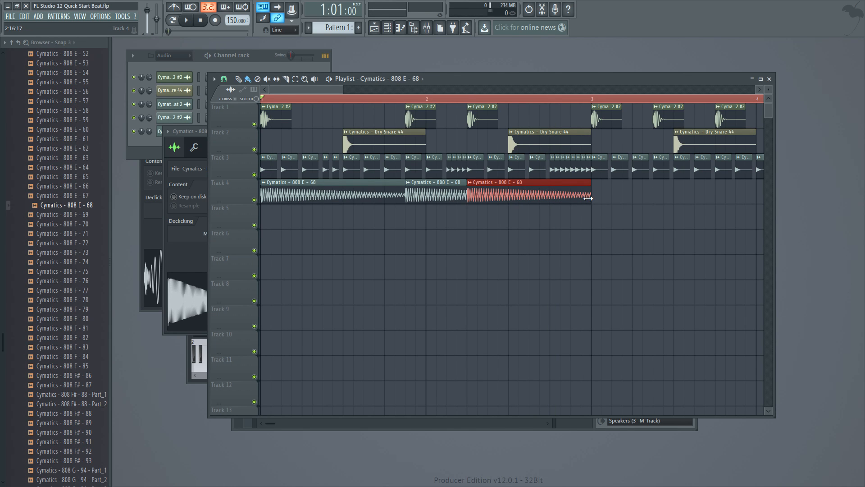
ctrl+click(612, 200)
drag(343, 90, 403, 91)
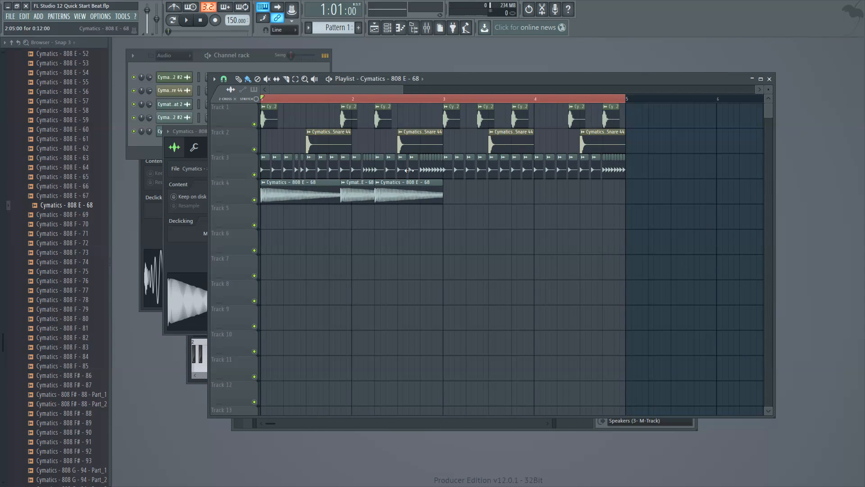
Step: Add an 808 clip at the start of bar 3 on Track 4 and shorten it to end at the next kick
click(450, 197)
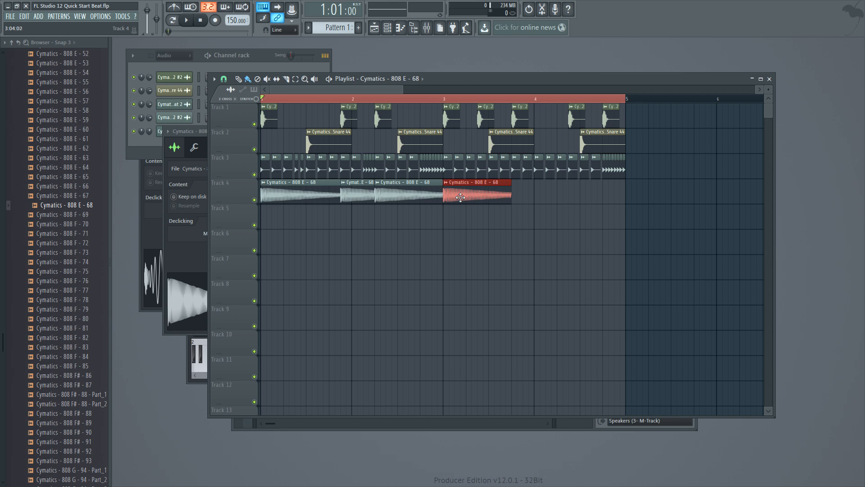
drag(462, 196, 456, 197)
ctrl+click(542, 199)
key(space)
drag(512, 198, 478, 198)
Step: Add 808 clips on the second and third kicks of bar 3, extending the last one to the first kick in bar 4
click(482, 199)
click(517, 198)
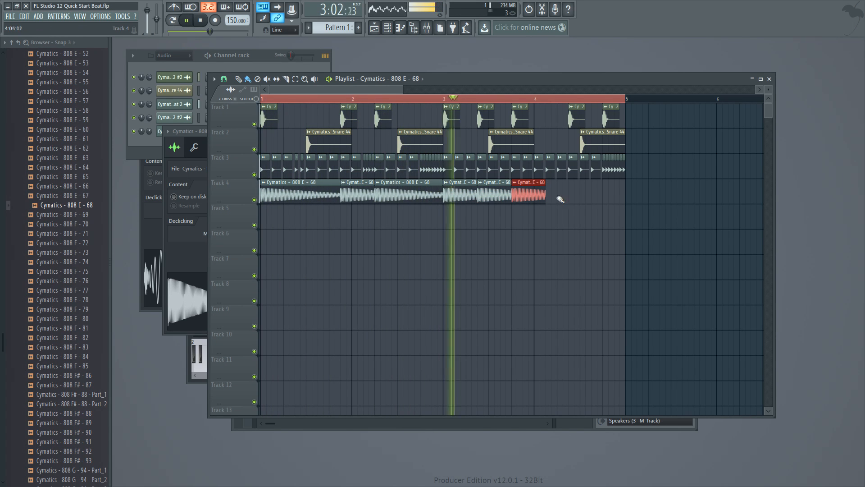
mouse_move(545, 199)
mouse_down()
mouse_move(570, 198)
mouse_move(562, 199)
mouse_up()
key(space)
Step: Add 808 clips on the two kicks in bar 4 and trim the last one to end at bar 5
click(577, 198)
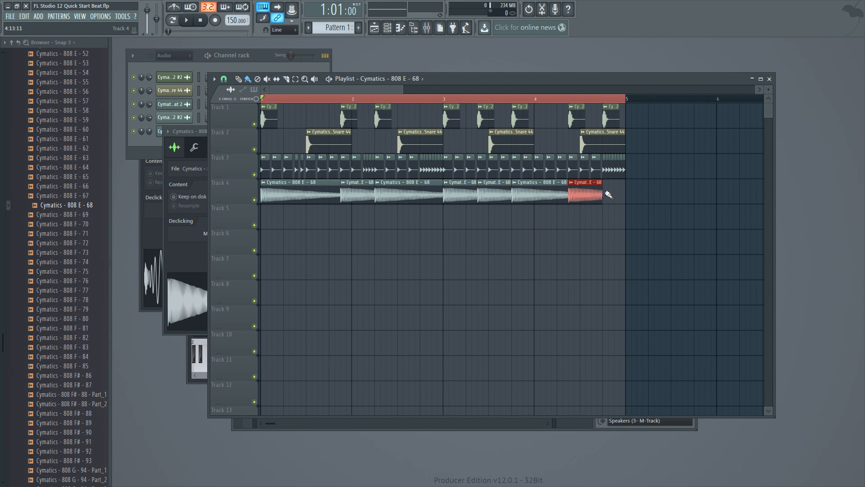
click(609, 198)
drag(633, 195, 626, 195)
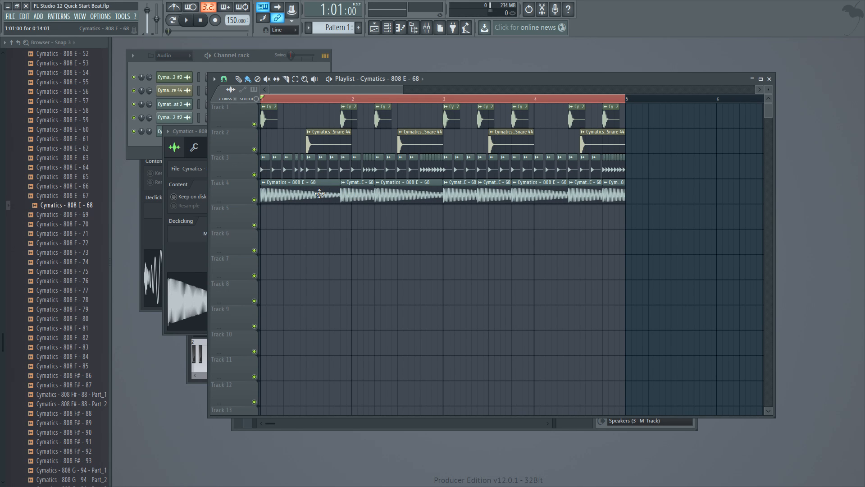
Step: Play back the beat and shorten the 808 clip on bar 3's second kick so it ends at the snare
key(space)
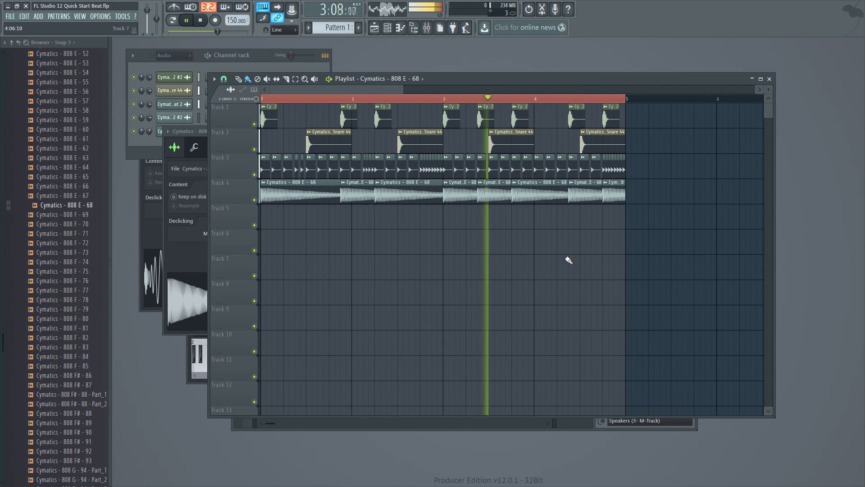
key(space)
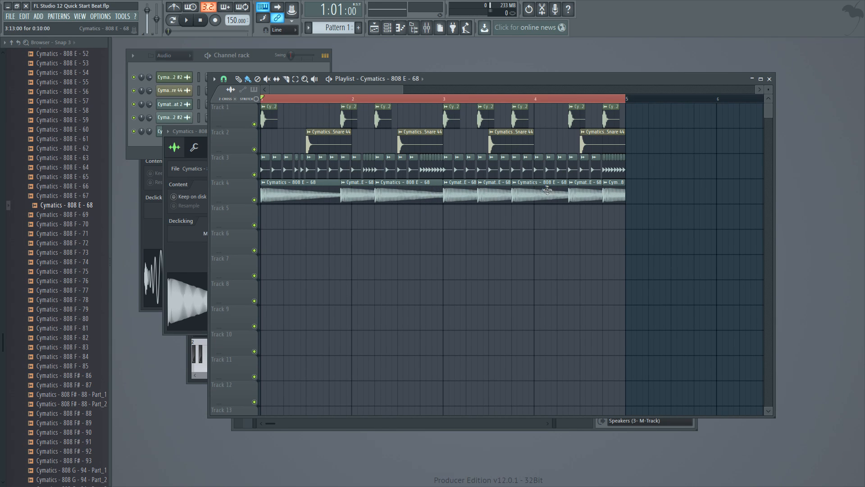
mouse_move(505, 195)
mouse_down()
mouse_move(518, 200)
mouse_move(491, 204)
mouse_up()
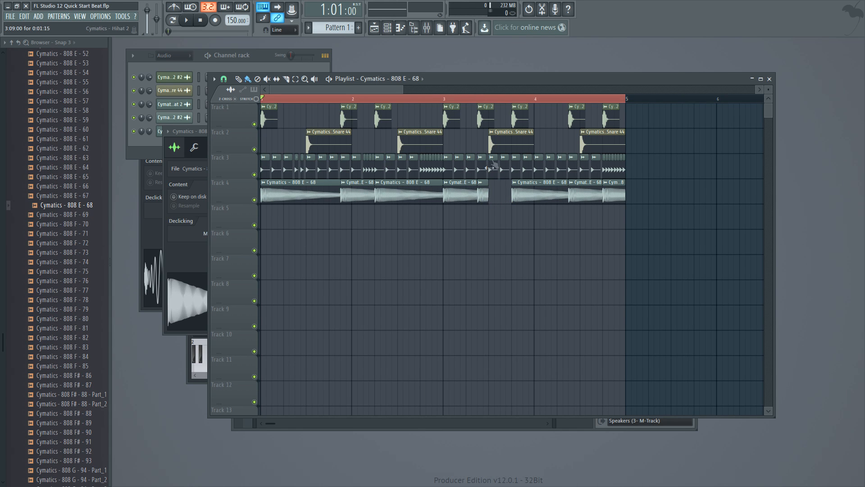
Step: Play back from bar 3 and shorten the 808 clip on bar 4's first kick so it ends at the snare
click(441, 99)
key(space)
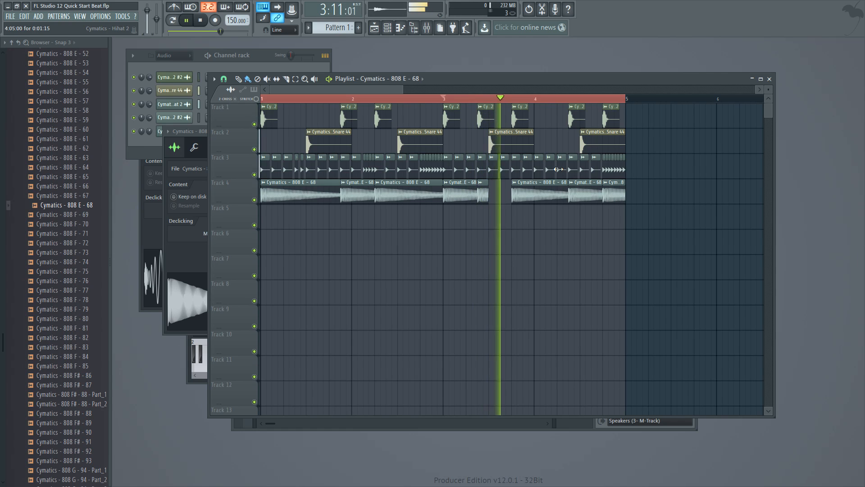
key(space)
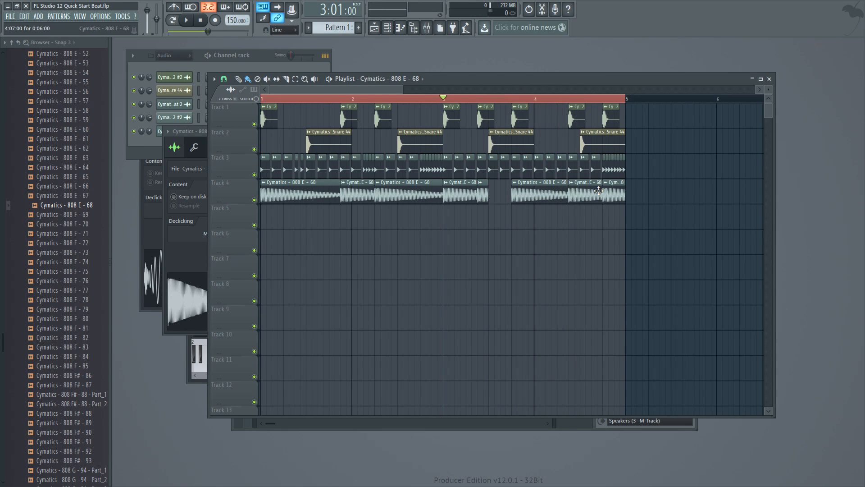
drag(601, 192, 578, 197)
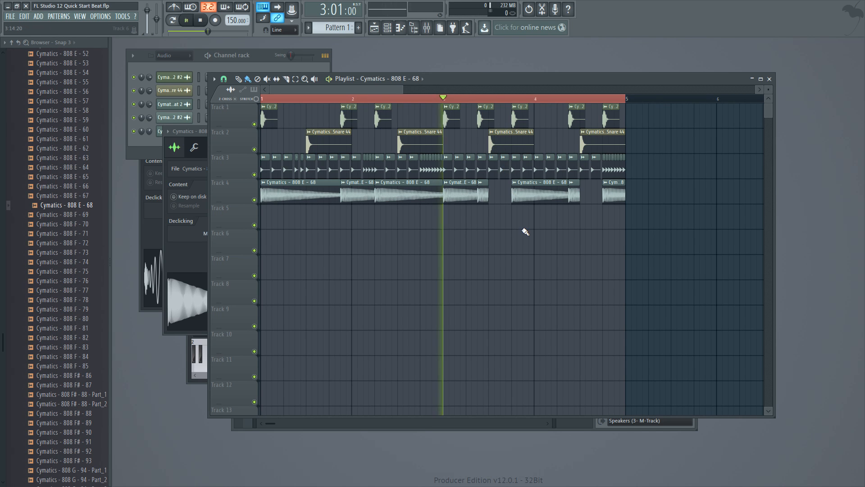
key(space)
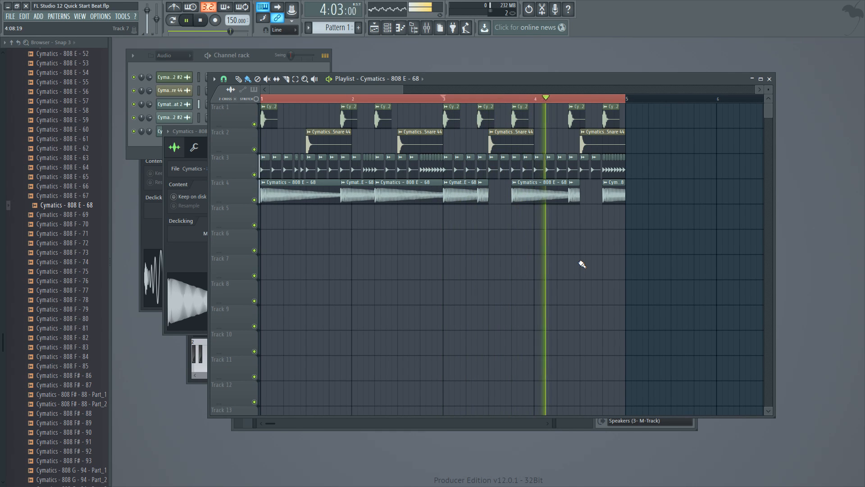
key(space)
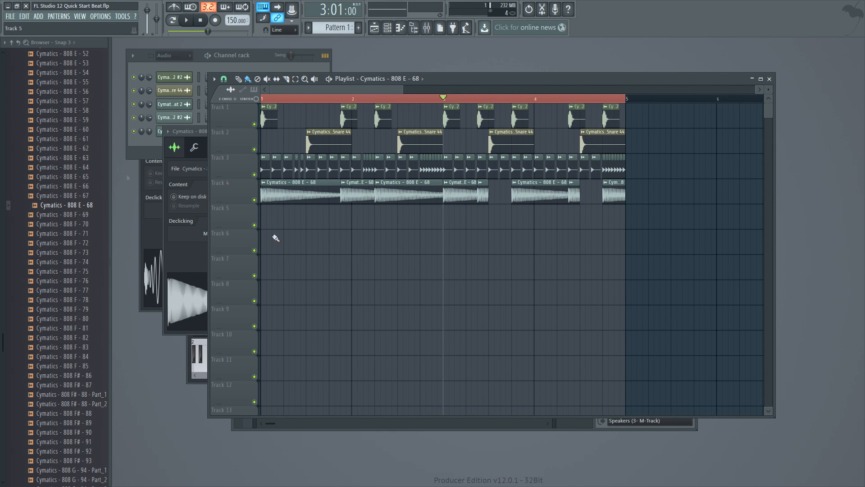
Step: Bring the channel rack forward and add the Cymatics - 808 E - 68 sample as a new channel
click(262, 61)
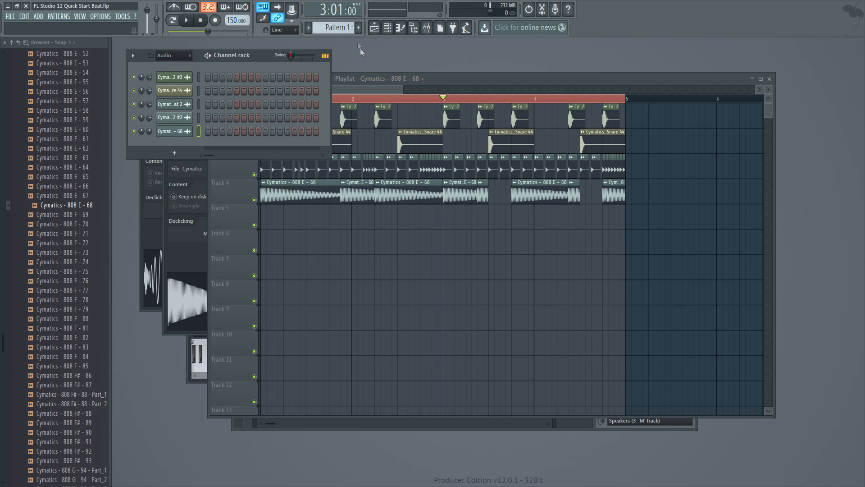
click(359, 28)
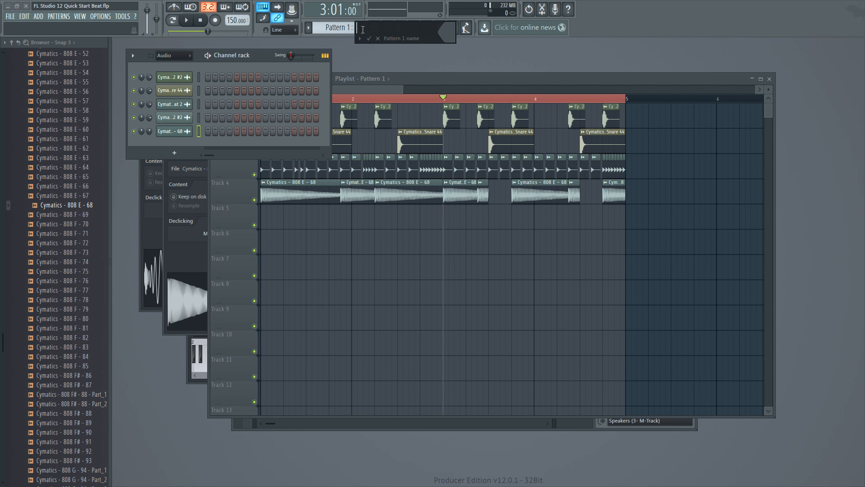
key(Return)
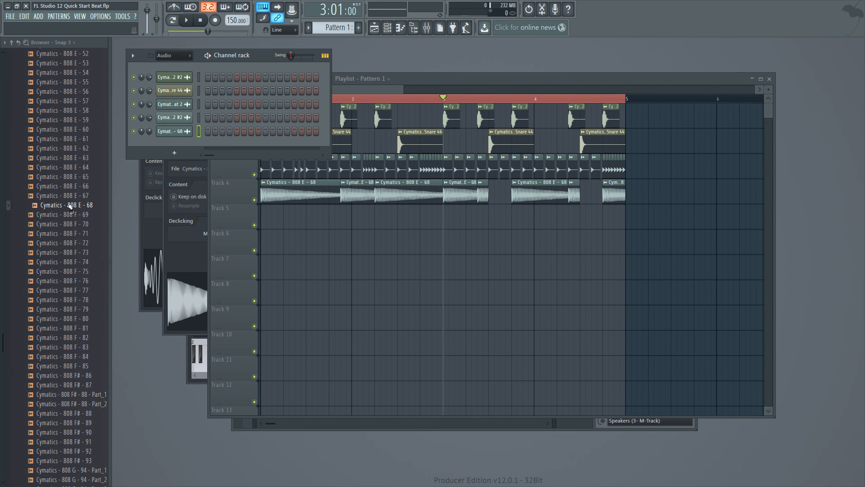
drag(70, 207, 233, 64)
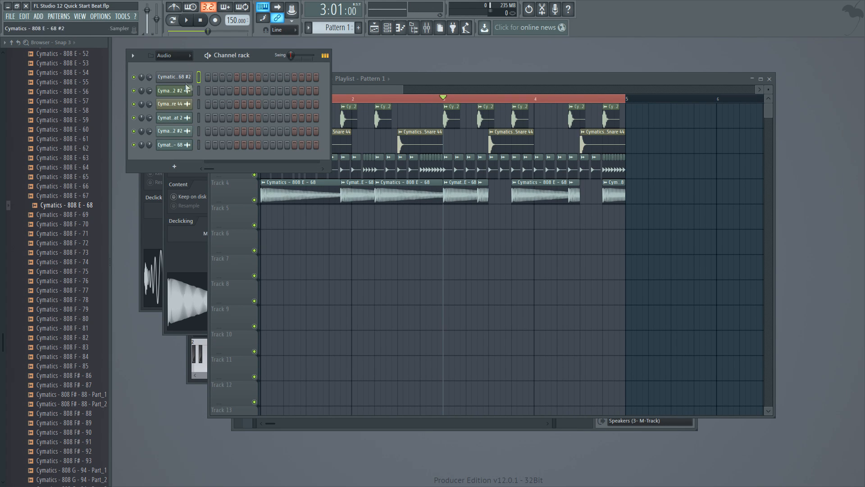
Step: Compare the Audio and All channel filters, leaving the channel rack set to All
click(186, 55)
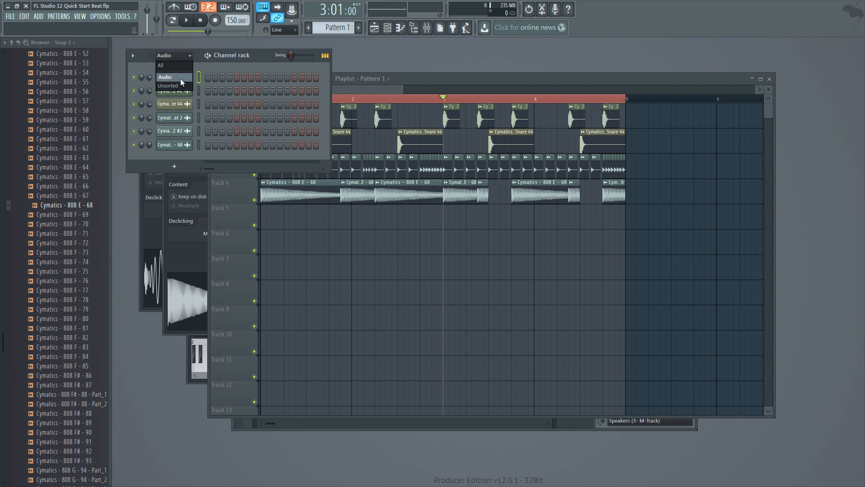
click(178, 69)
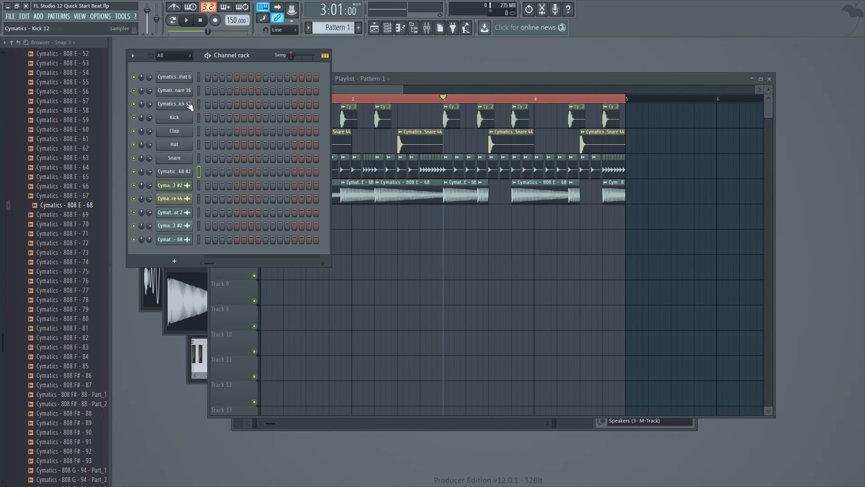
click(178, 77)
drag(224, 94, 280, 117)
click(433, 119)
click(188, 56)
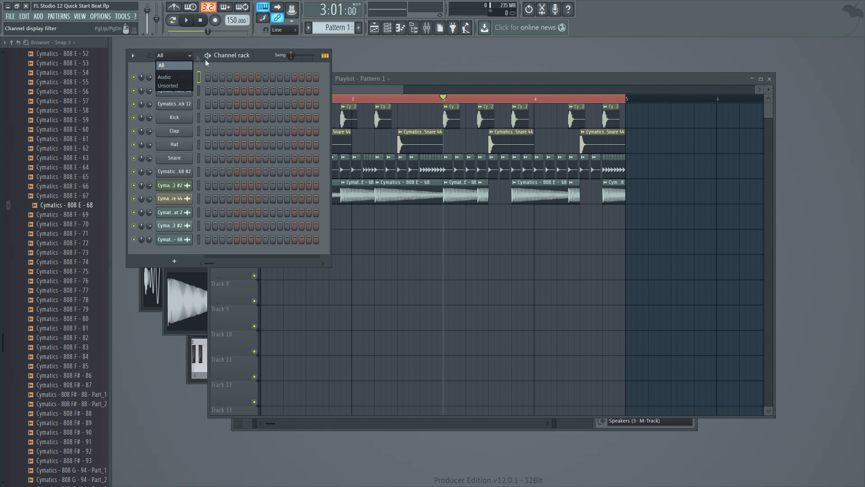
click(164, 77)
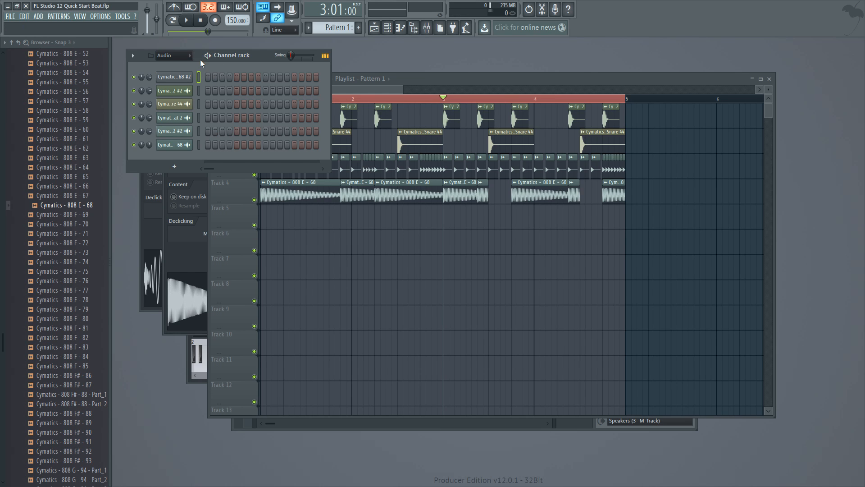
click(180, 56)
click(176, 64)
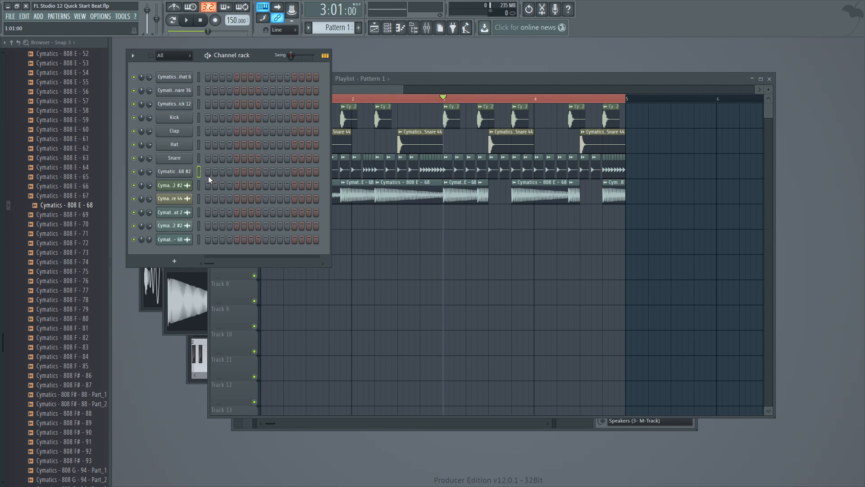
Step: Open the piano roll of the new 808 channel and place a one-beat C5 note at the start of bar 1
right_click(185, 176)
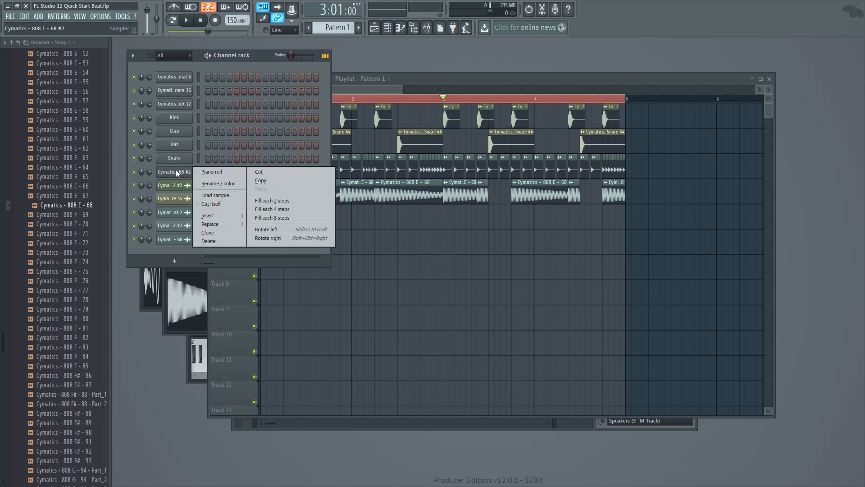
click(232, 174)
scroll(368, 239, down, 5)
scroll(361, 243, up, 5)
scroll(363, 242, down, 2)
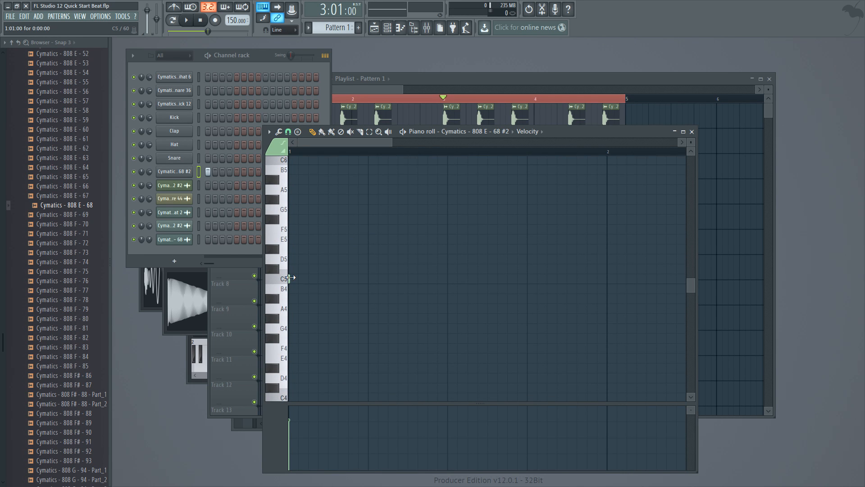
click(297, 279)
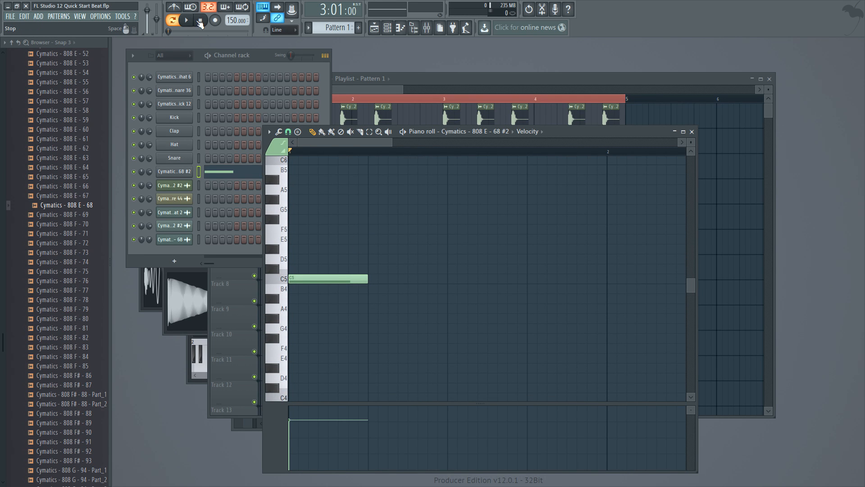
Step: Switch playback to pattern mode and audition the C5 note
click(186, 20)
click(190, 21)
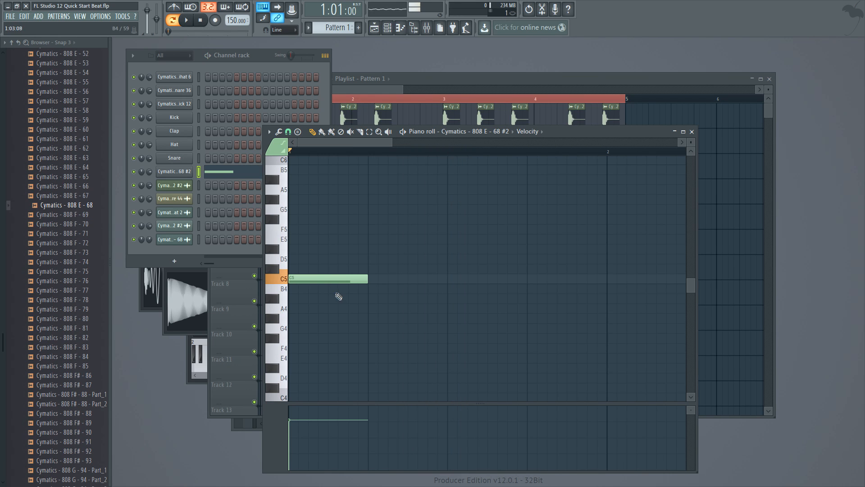
key(space)
key(space)
key(space)
key(space)
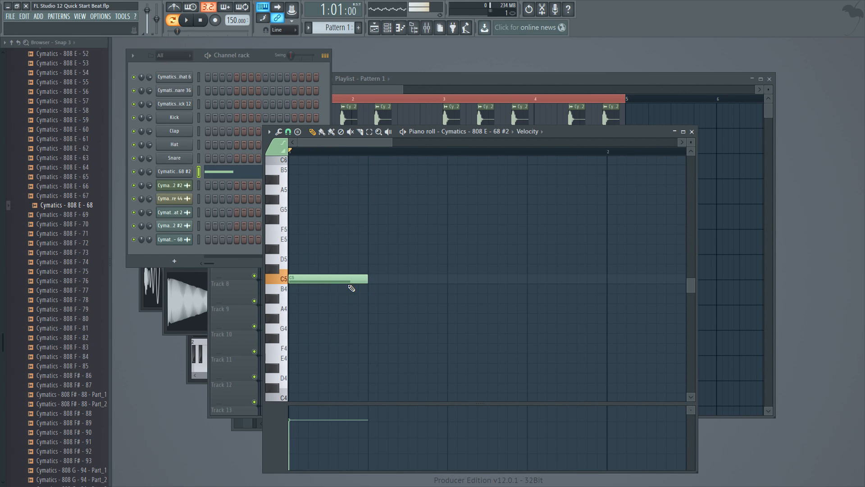
Step: Add one-beat notes C#6, G5 and D#5 on beats 2, 3 and 4 and play back the pattern
scroll(375, 309, up, 5)
scroll(380, 282, down, 3)
drag(378, 180, 368, 190)
click(452, 240)
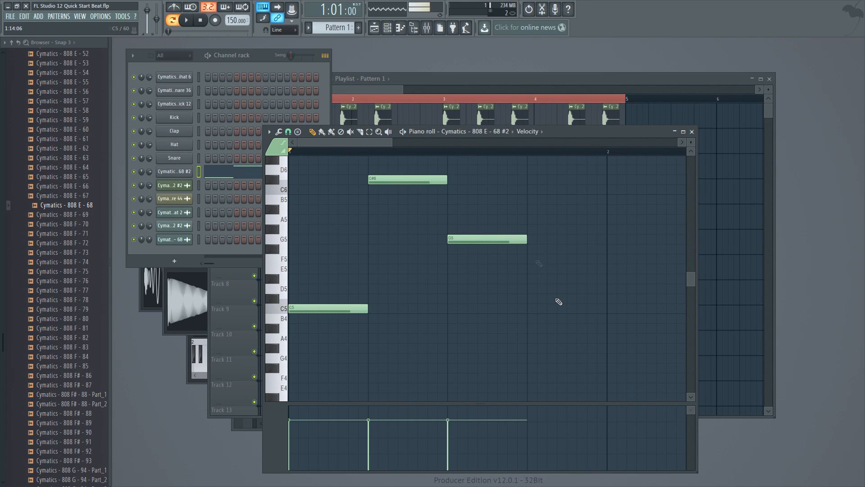
click(547, 279)
key(space)
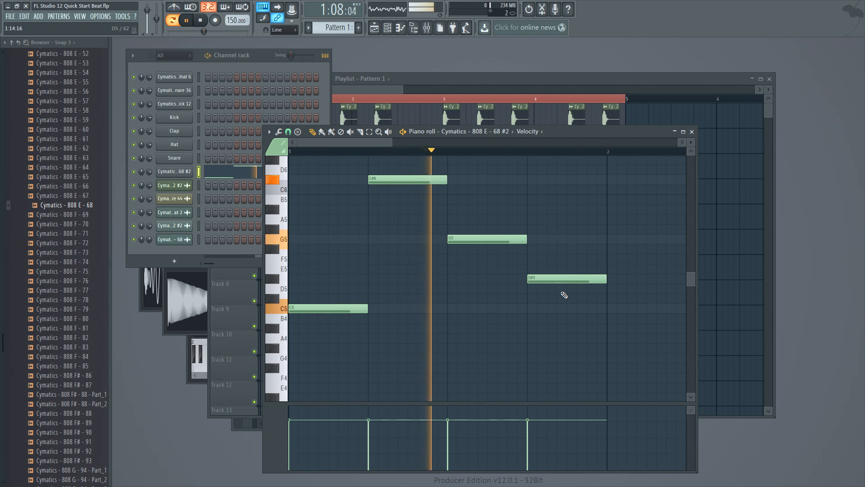
key(space)
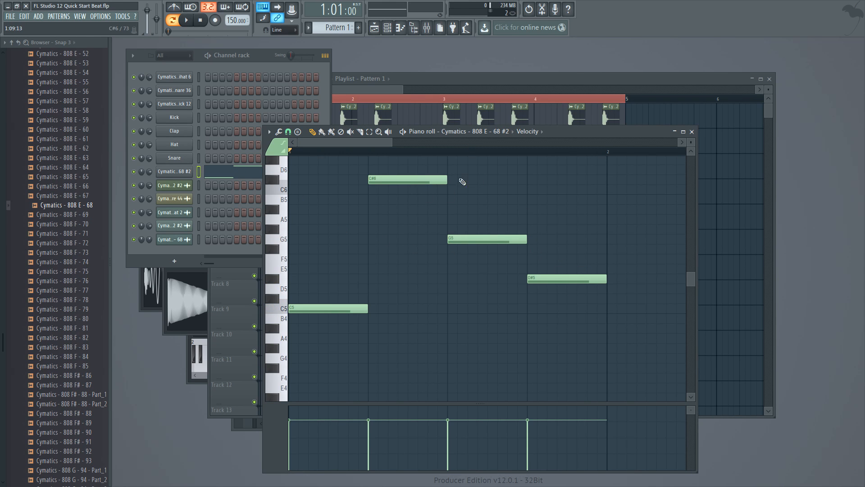
Step: Enable the 808 channel's volume envelope with attack, hold, decay and release at minimum and sustain at maximum
click(174, 172)
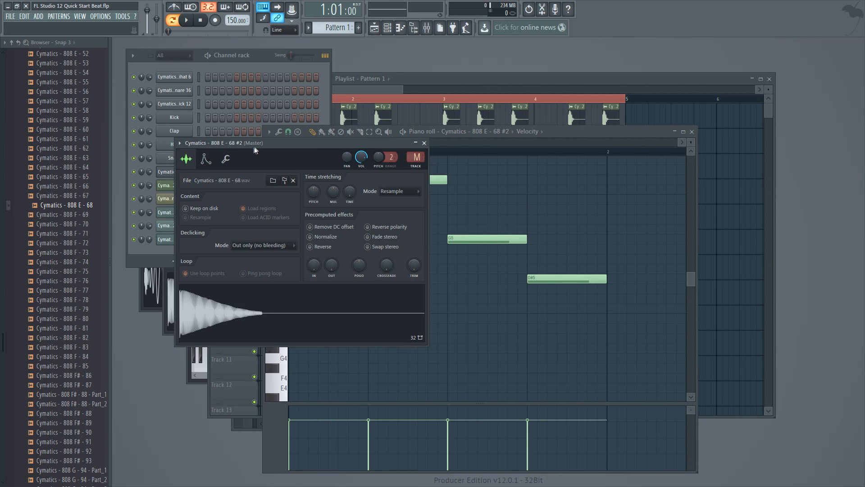
click(178, 171)
click(178, 171)
drag(420, 145, 377, 145)
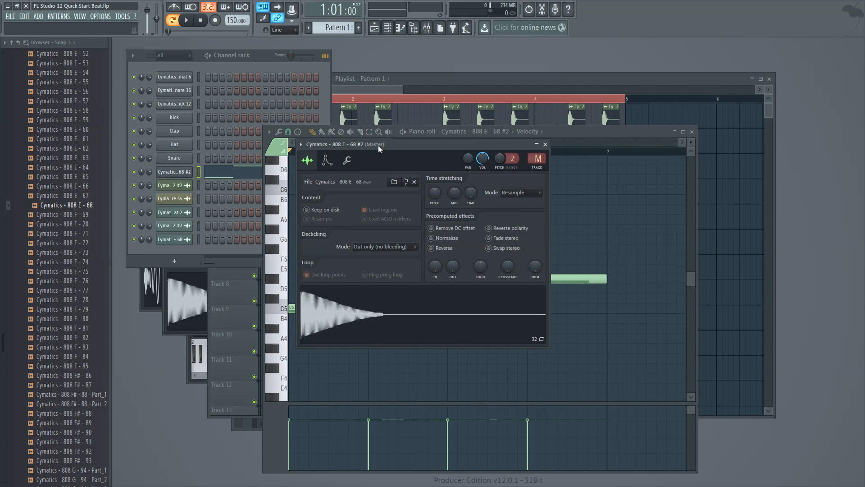
click(326, 161)
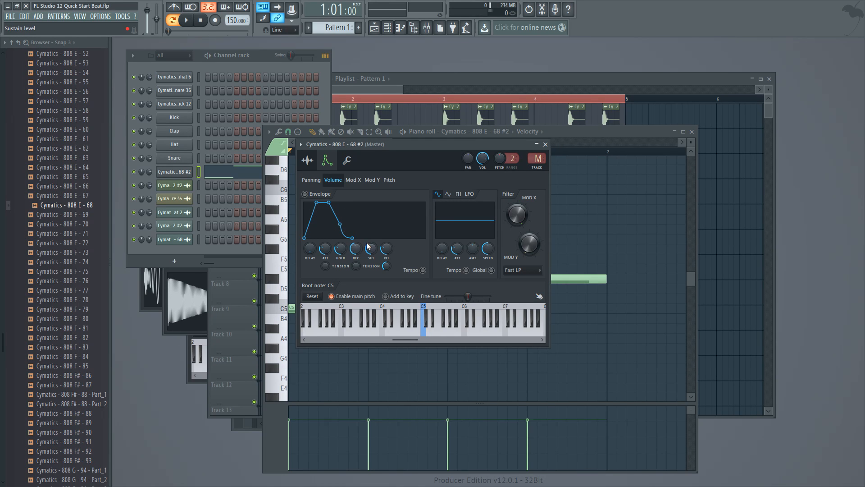
drag(490, 146, 461, 149)
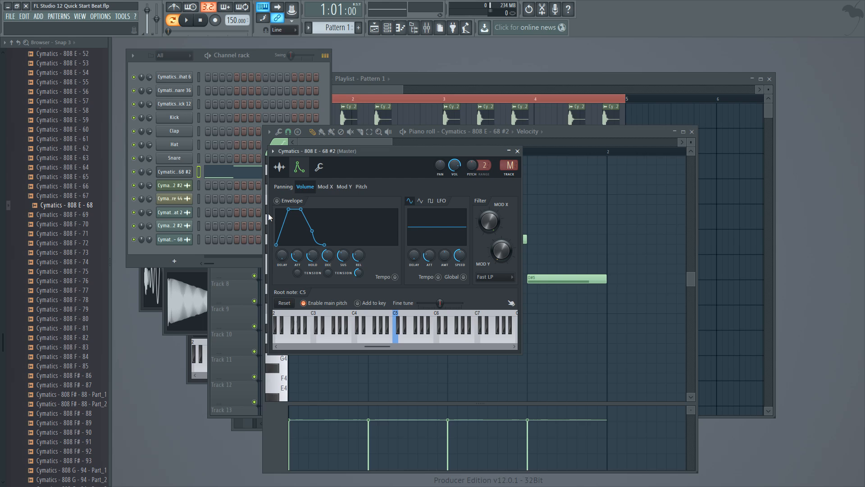
drag(301, 259, 331, 270)
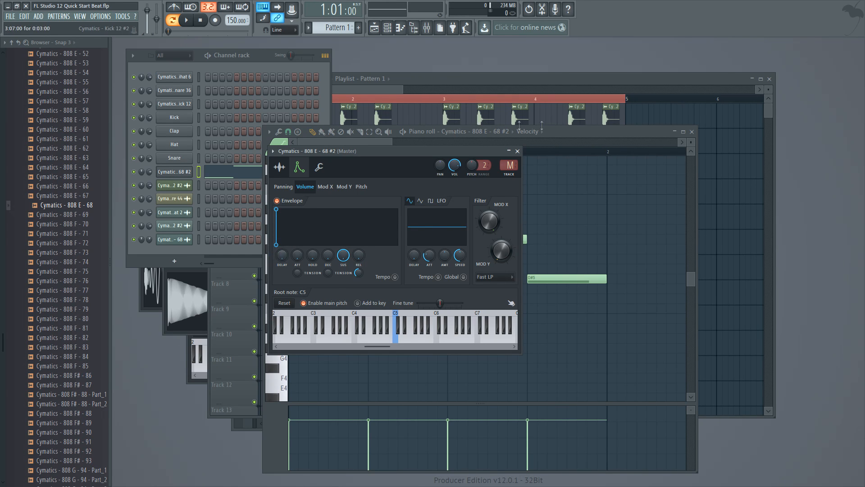
Step: Return to the 808's piano roll, audition several keys and play back the four notes with the new envelope
click(586, 131)
click(283, 308)
click(281, 244)
click(282, 188)
click(277, 211)
drag(286, 319, 284, 361)
scroll(280, 207, up, 4)
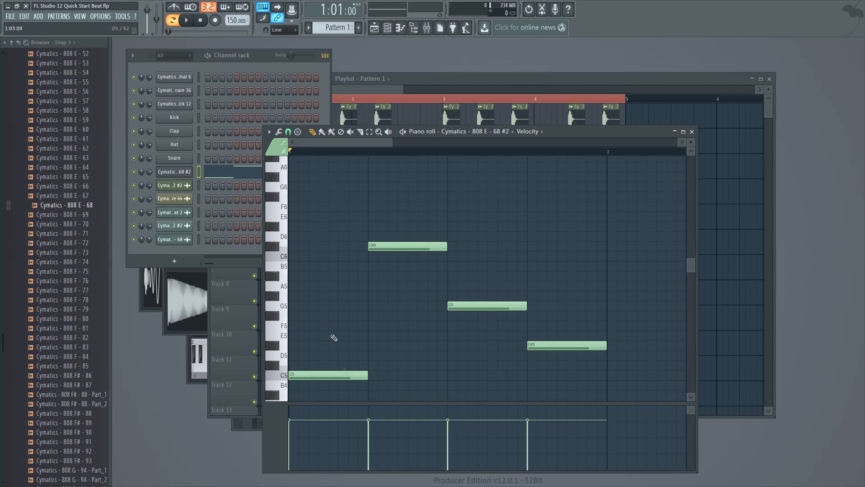
key(space)
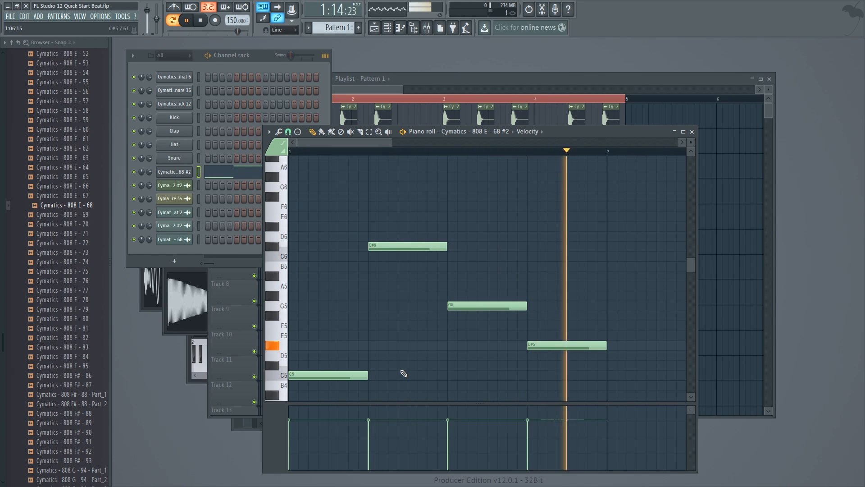
key(space)
Step: Delete the C#6, G5 and D#5 notes from beats 2 to 4
right_click(566, 345)
right_click(487, 305)
right_click(433, 246)
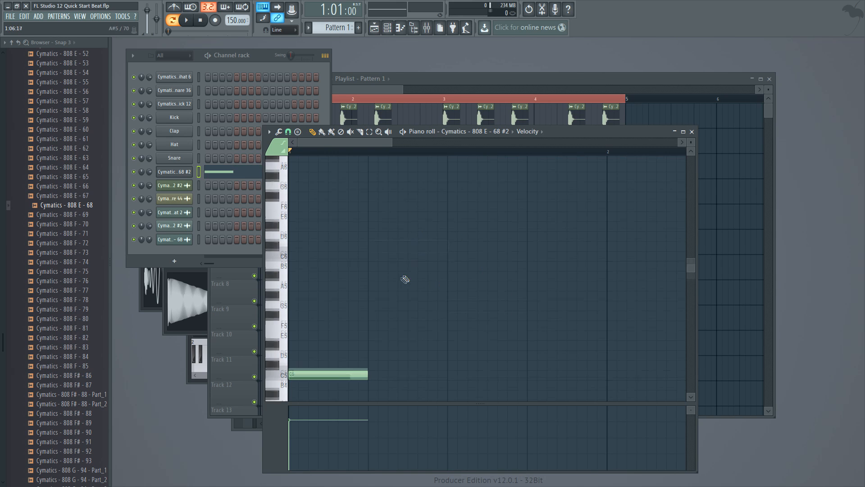
scroll(376, 275, down, 5)
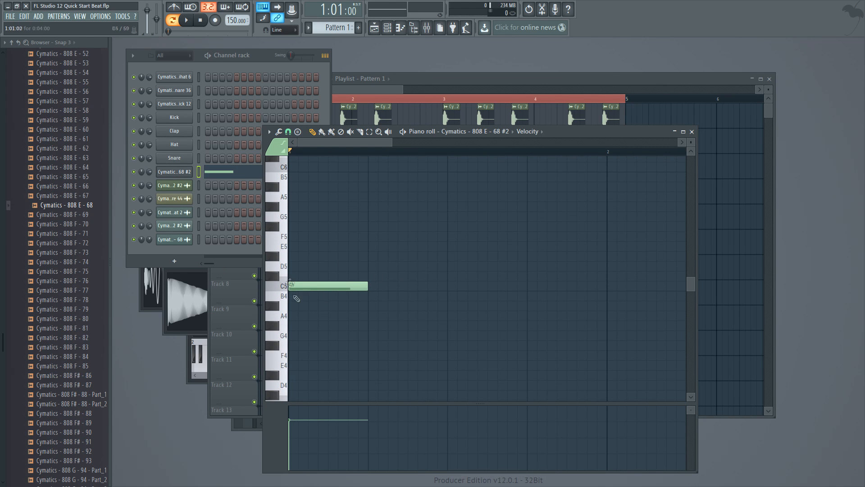
drag(368, 286, 361, 307)
Step: Place a Pattern 1 clip at bar 1 on Track 5 of the Playlist and open it for editing
click(439, 80)
click(339, 220)
drag(339, 220, 299, 220)
double_click(299, 221)
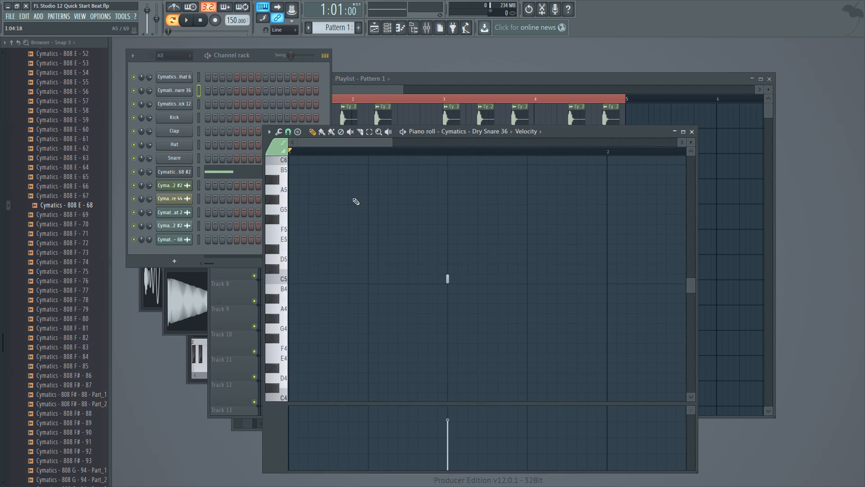
drag(392, 144, 566, 171)
scroll(466, 277, down, 3)
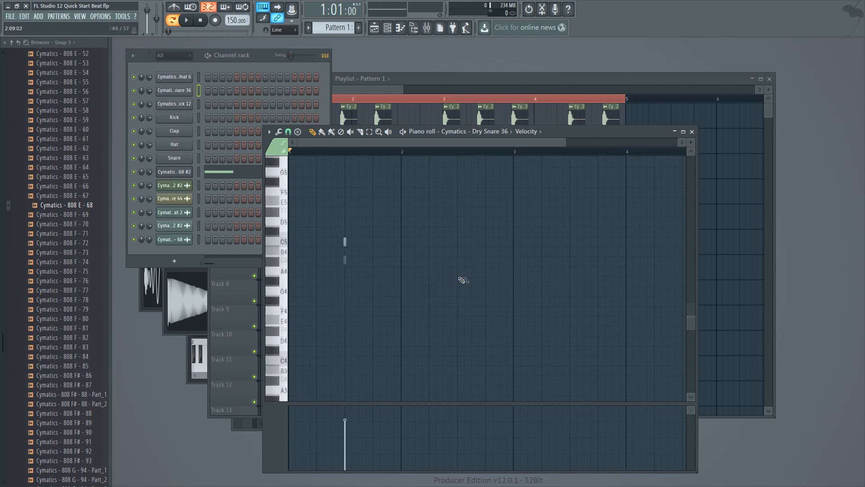
right_click(345, 189)
scroll(419, 285, up, 4)
click(260, 69)
click(396, 79)
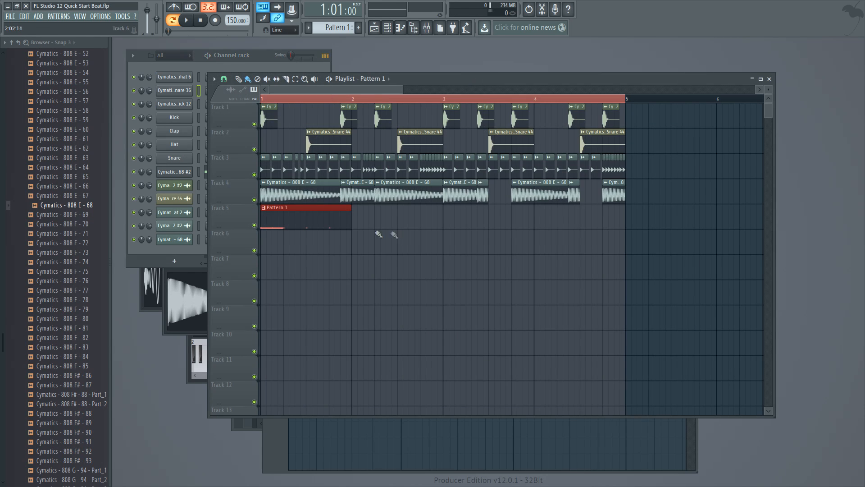
Step: Open the 808 channel's piano roll from the Pattern 1 clip, compare its first note, and return to the Playlist
double_click(276, 218)
right_click(194, 172)
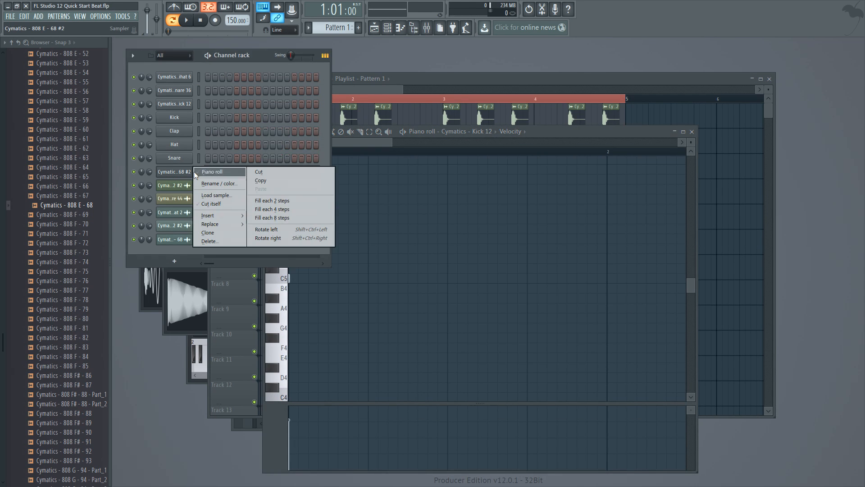
click(194, 171)
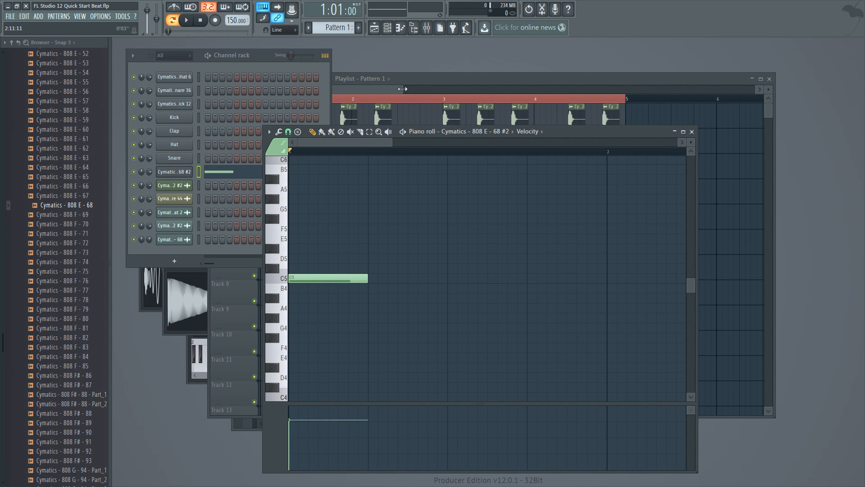
click(390, 89)
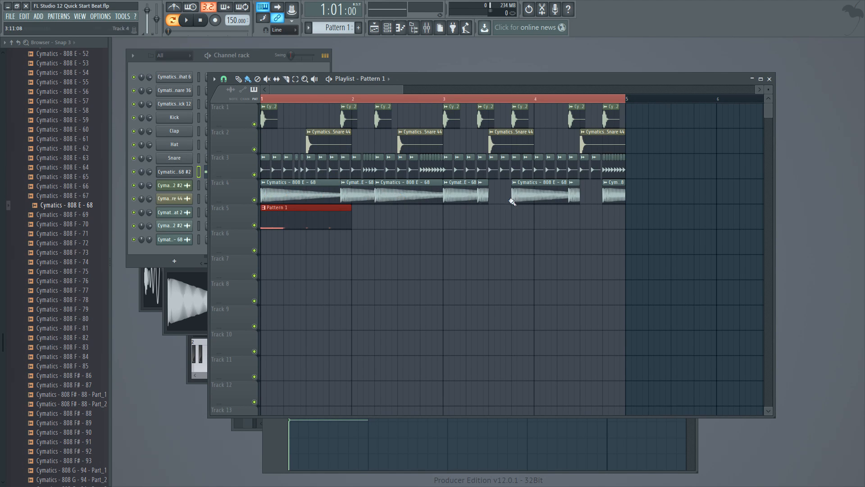
Step: Lengthen the 808's C5 note at the start of bar 1 to six steps in the piano roll
double_click(275, 220)
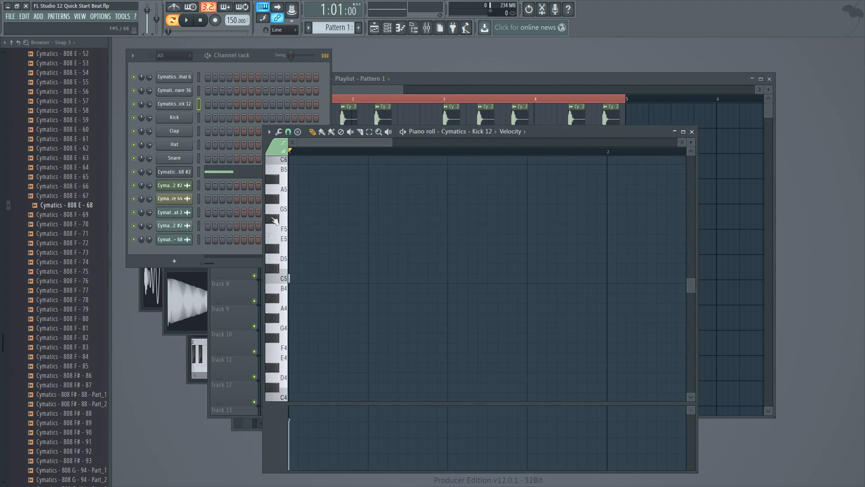
click(220, 174)
drag(366, 279, 407, 279)
Step: Mute the old 808 audio clips on Track 4 and reopen the 808 channel's piano roll from Pattern 1
click(434, 78)
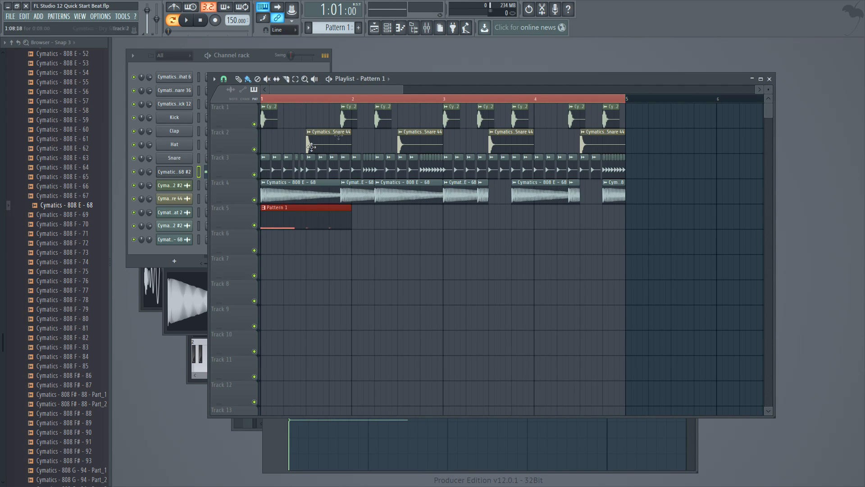
click(255, 200)
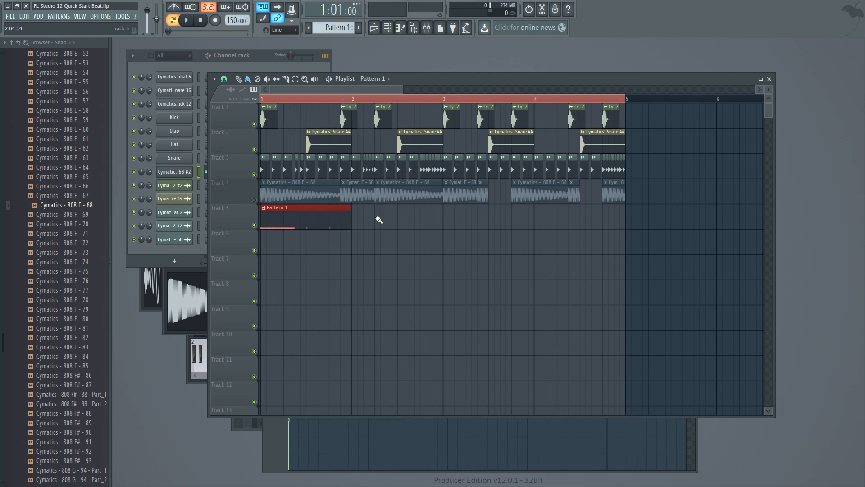
double_click(272, 221)
click(223, 174)
click(223, 174)
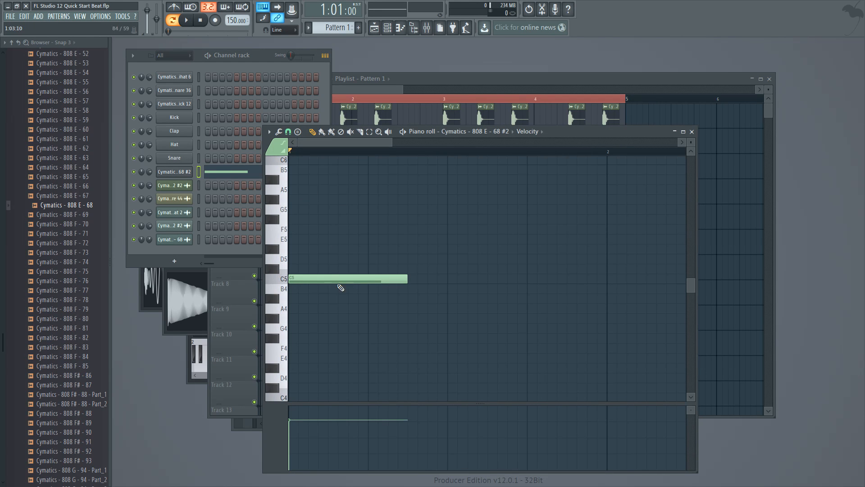
Step: Play back the beat with the new 808 note, comparing the Playlist with the 808 channel's piano roll
click(425, 80)
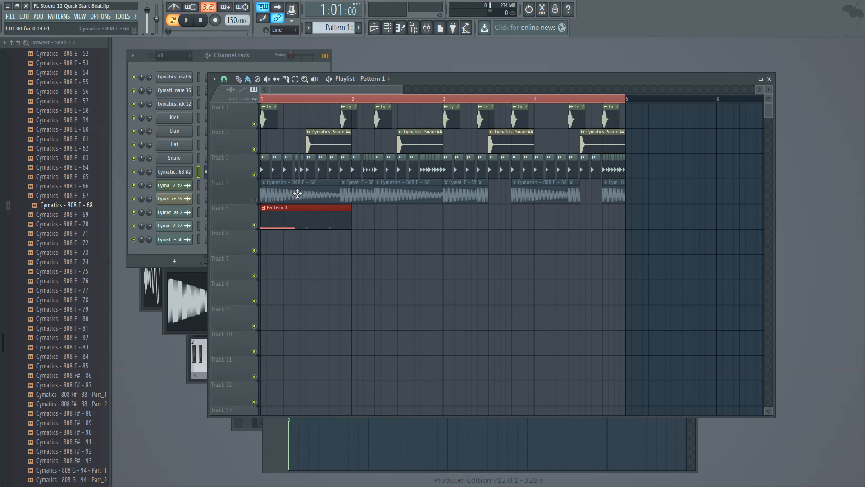
double_click(275, 217)
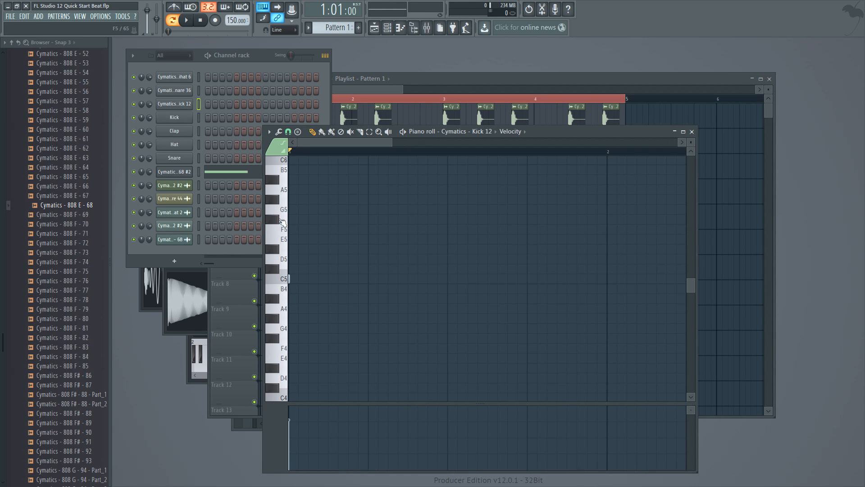
click(212, 171)
key(space)
key(space)
click(435, 74)
key(space)
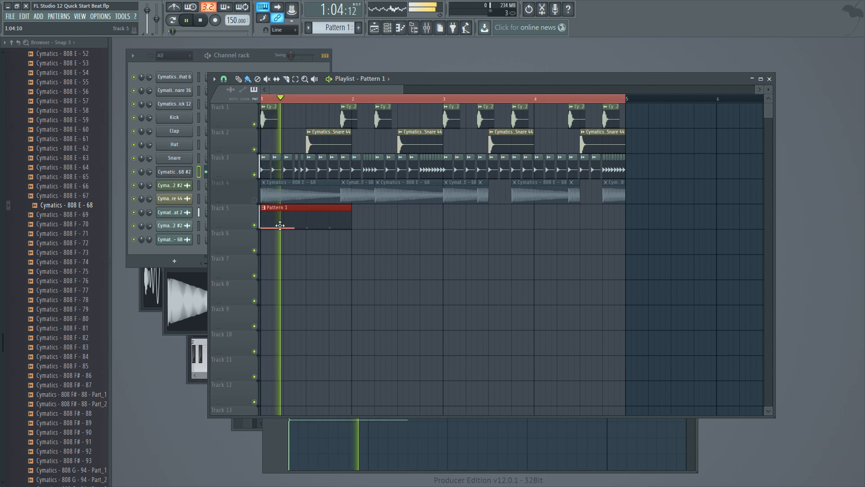
double_click(280, 225)
key(space)
click(231, 171)
key(space)
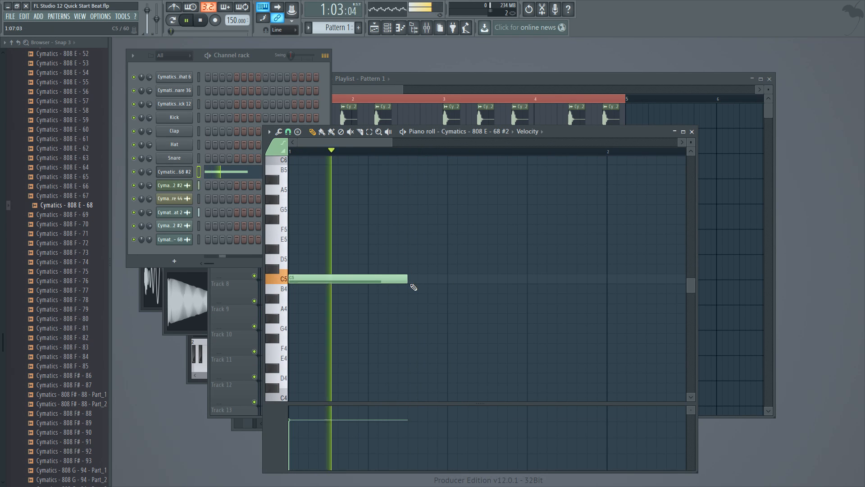
Step: Lengthen the first C5 note towards step 15 of bar 1, place a second C5 note there, and play back
key(space)
drag(407, 282, 488, 287)
key(space)
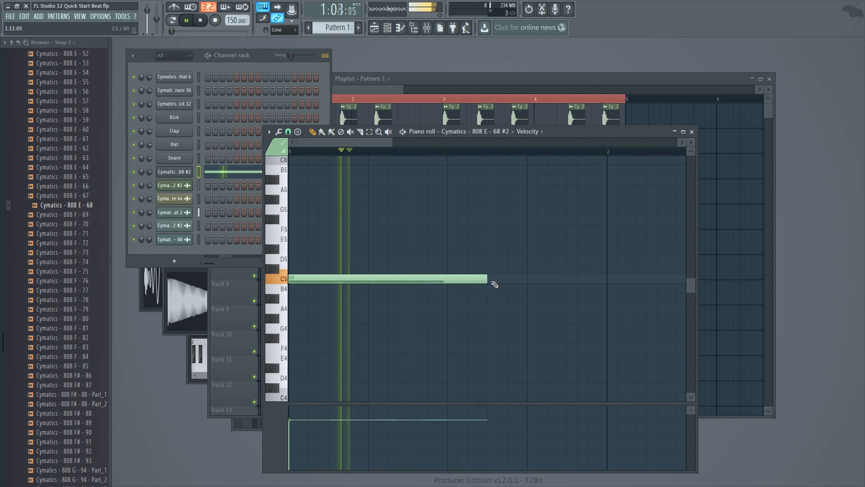
click(531, 278)
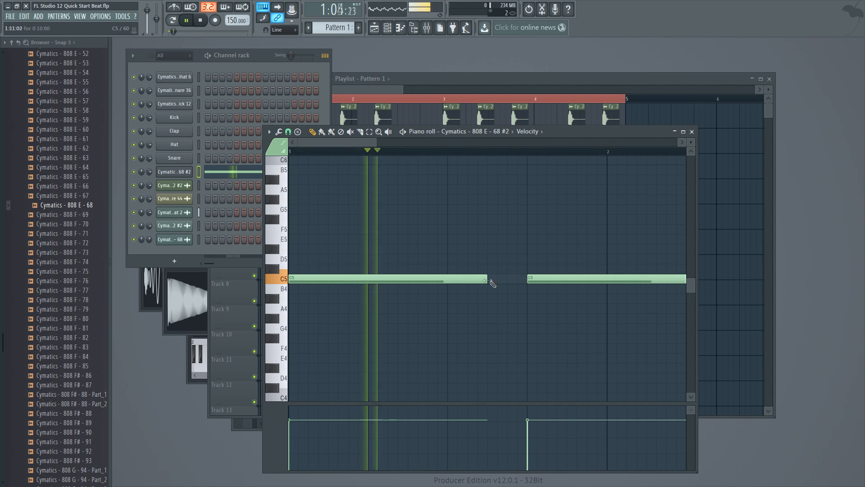
drag(487, 282, 579, 287)
key(space)
key(space)
key(space)
drag(525, 283, 567, 282)
key(space)
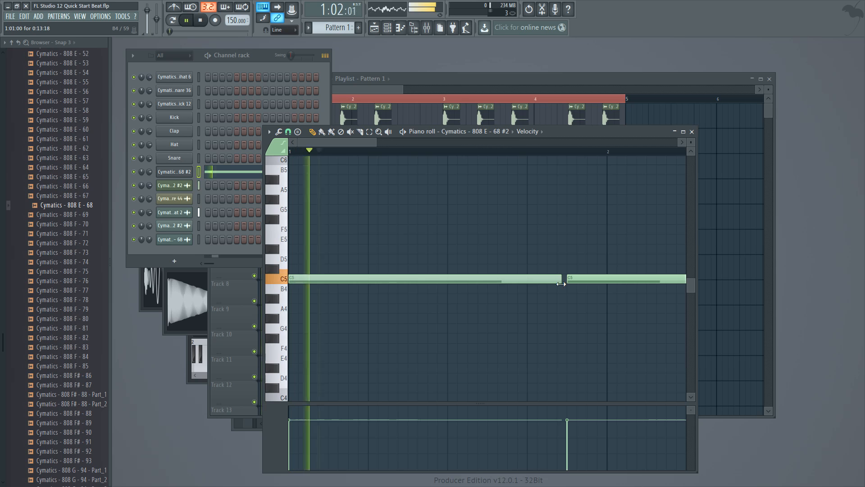
Step: Shorten the second C5 note to six steps and place a third C5 note from step 5 of bar 2 to bar 3
drag(374, 143, 435, 143)
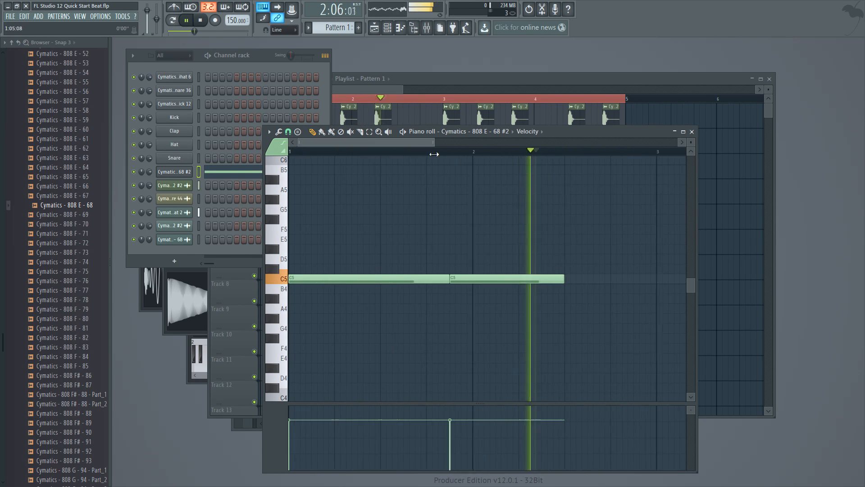
key(space)
drag(564, 283, 523, 283)
click(523, 282)
key(space)
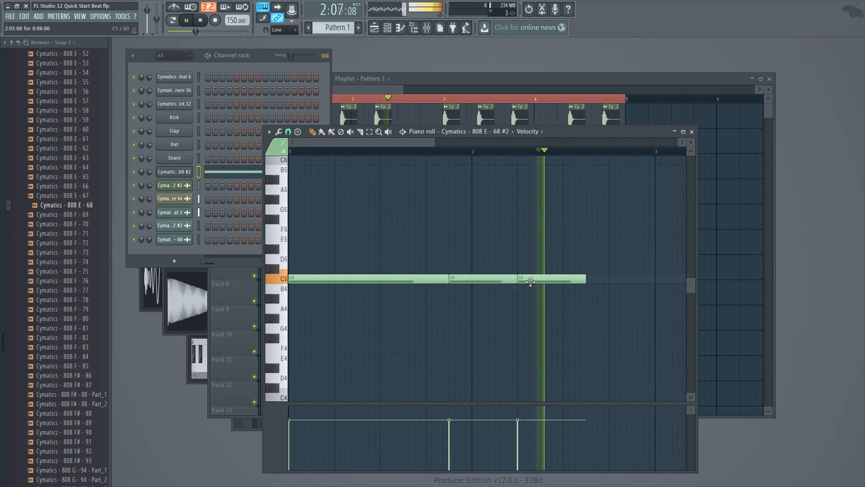
key(space)
drag(585, 282, 649, 285)
key(space)
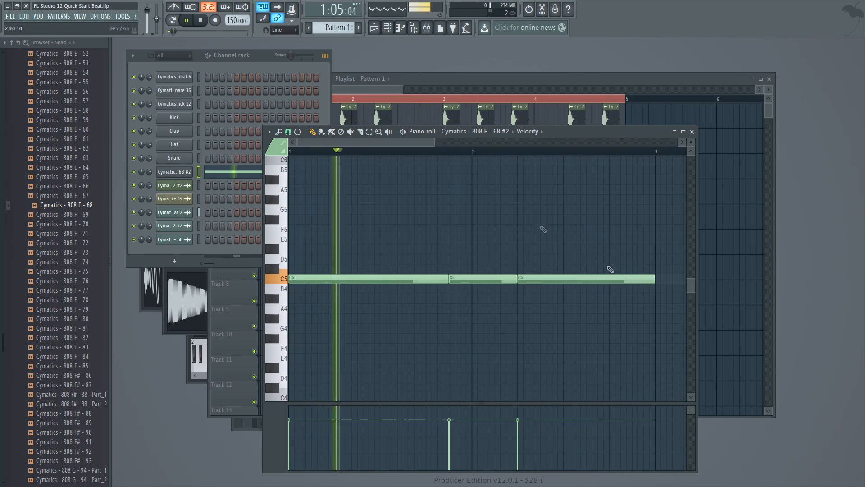
Step: Place a fourth C5 note at the start of bar 3 and shorten it to six steps
drag(408, 144, 486, 155)
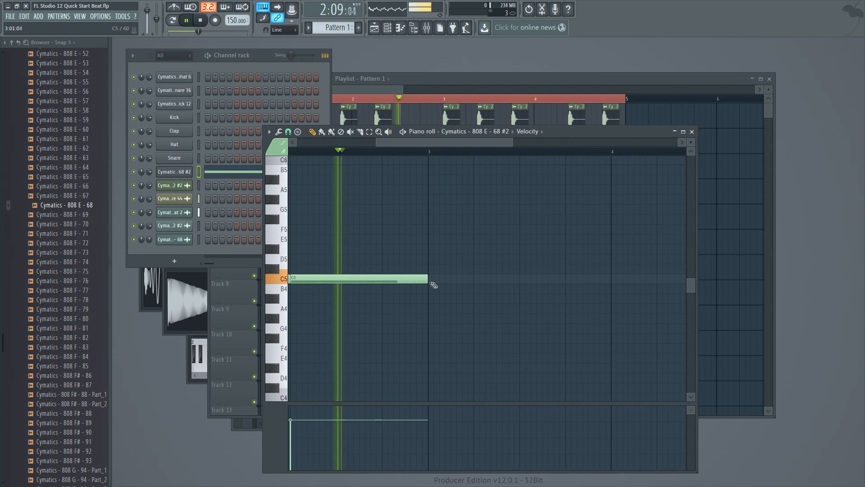
click(458, 278)
drag(458, 278, 455, 278)
key(space)
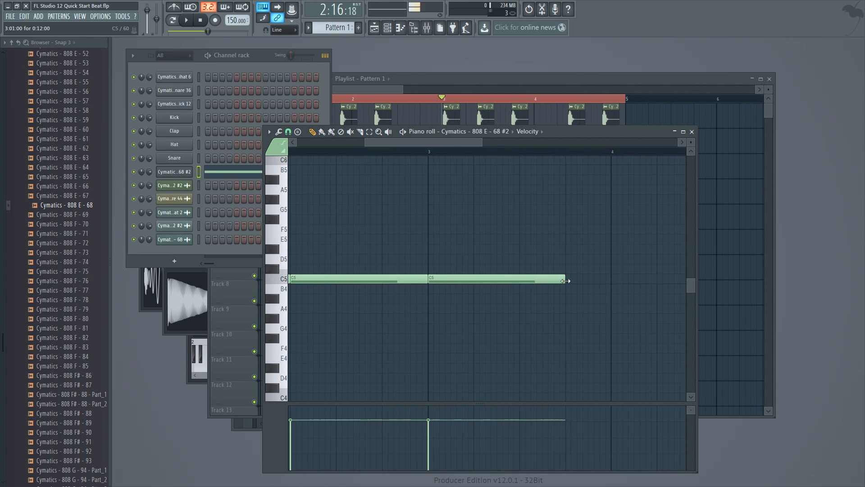
drag(565, 280, 491, 286)
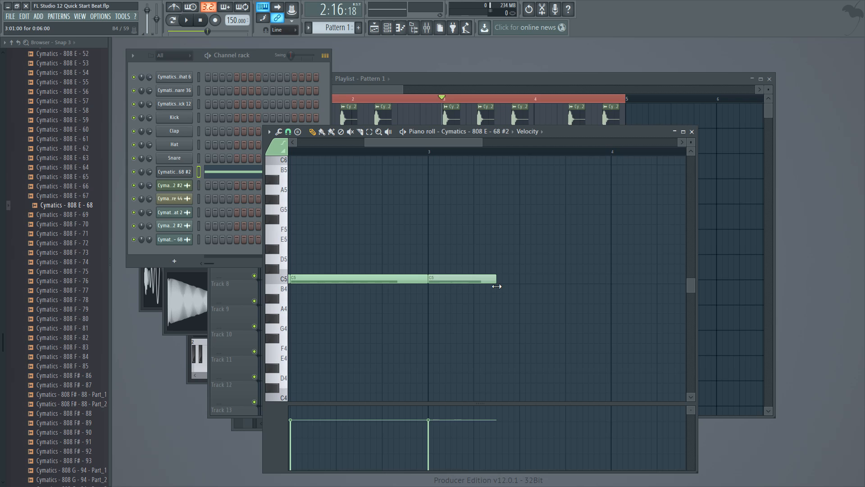
Step: Place C5 notes at steps 7 and 13 of bar 3 and play back the line
click(505, 280)
key(space)
click(573, 279)
drag(572, 279, 570, 279)
key(space)
key(space)
key(space)
key(space)
drag(573, 280, 570, 279)
Step: Lengthen the sixth C5 note to step 7 of bar 4 and place a seventh C5 note there
drag(435, 141, 535, 170)
drag(510, 143, 476, 146)
drag(386, 280, 407, 280)
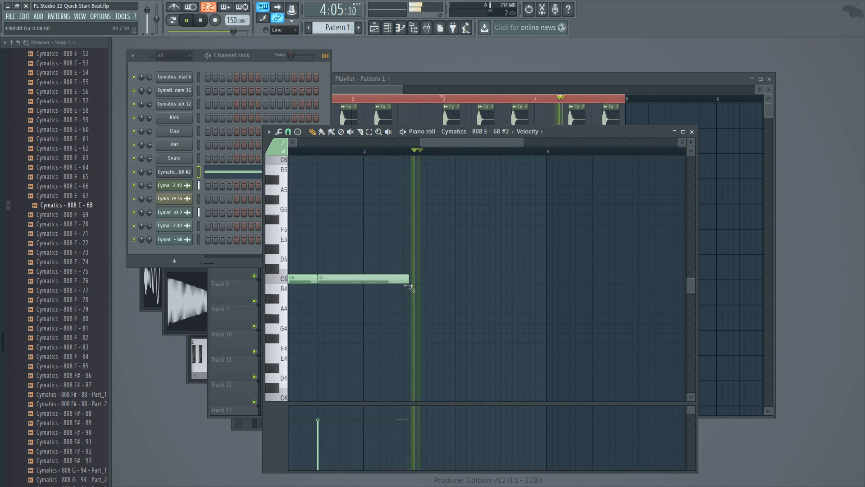
click(433, 279)
drag(409, 279, 430, 280)
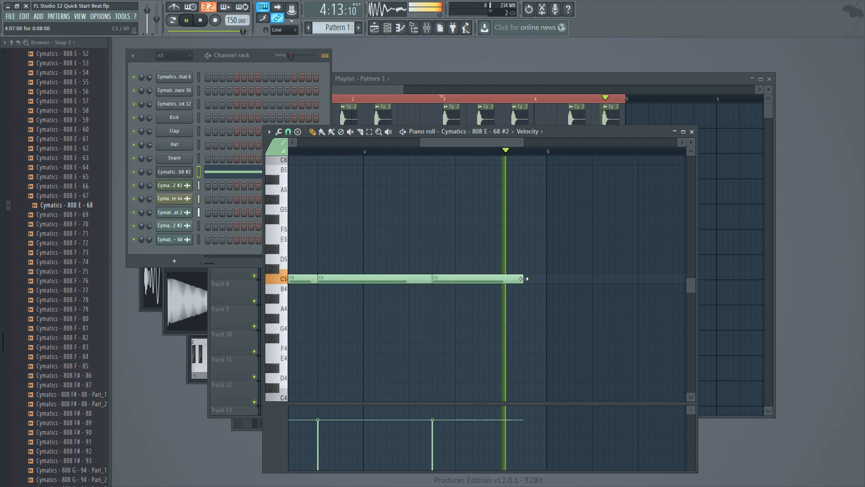
Step: Shorten the seventh C5 note to six steps and add an eighth from step 13 of bar 4 to bar 5
drag(523, 279, 501, 284)
click(508, 281)
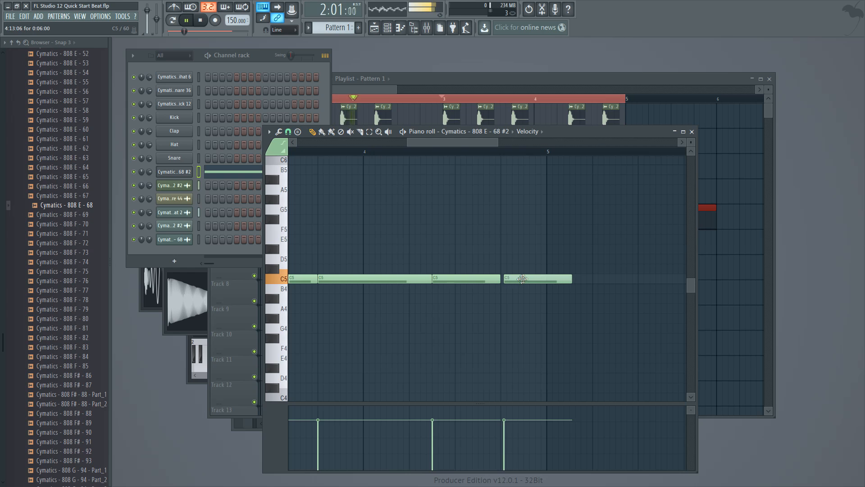
drag(568, 280, 546, 279)
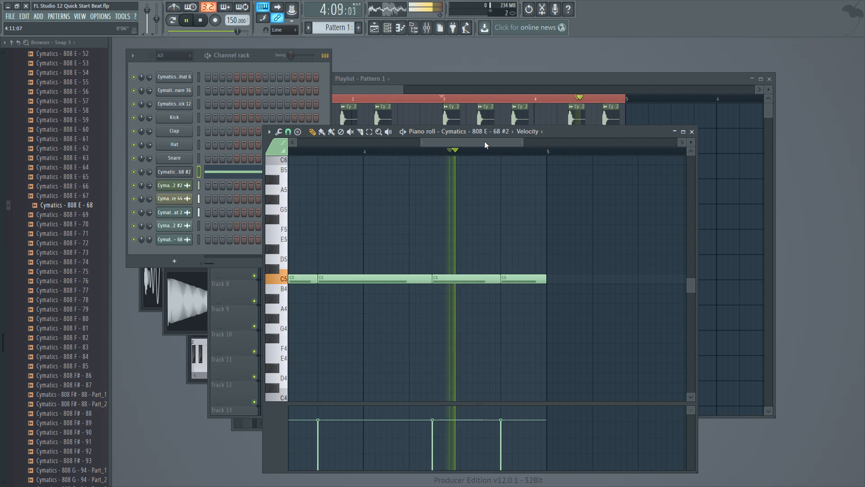
drag(485, 141, 383, 152)
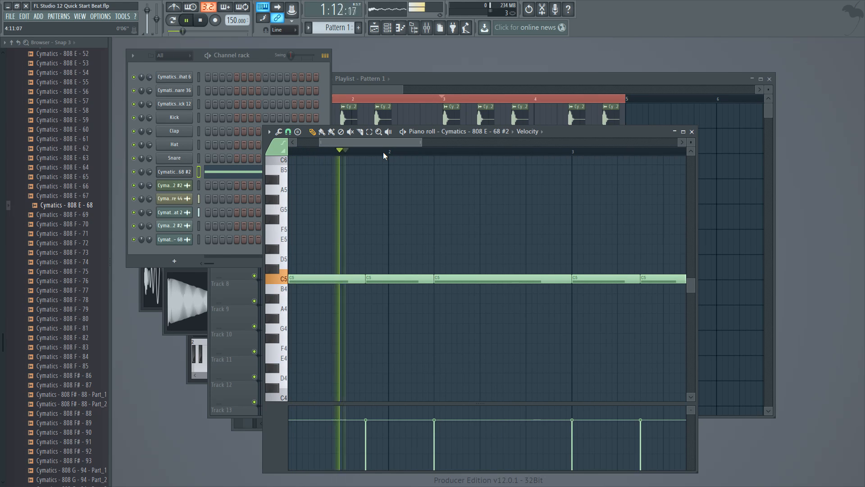
drag(383, 152, 243, 167)
key(space)
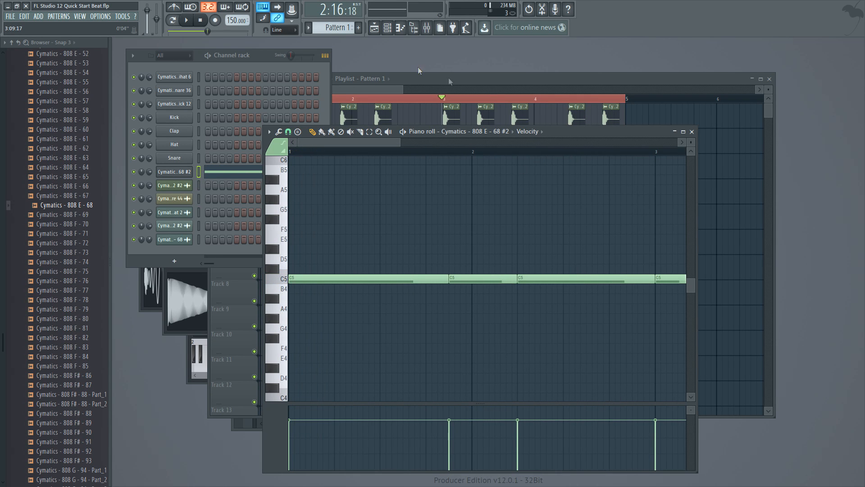
Step: Check the Pattern 1 clip in the Playlist and view all its C5 notes in the 808's piano roll
click(465, 81)
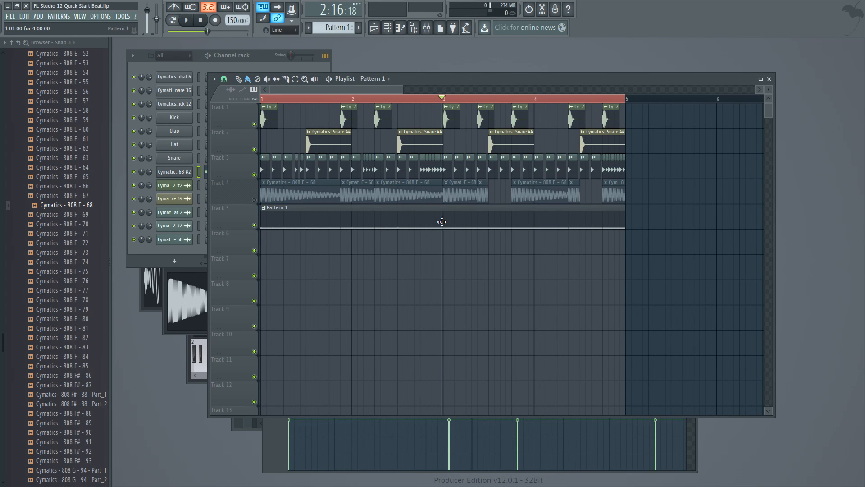
double_click(314, 219)
click(221, 171)
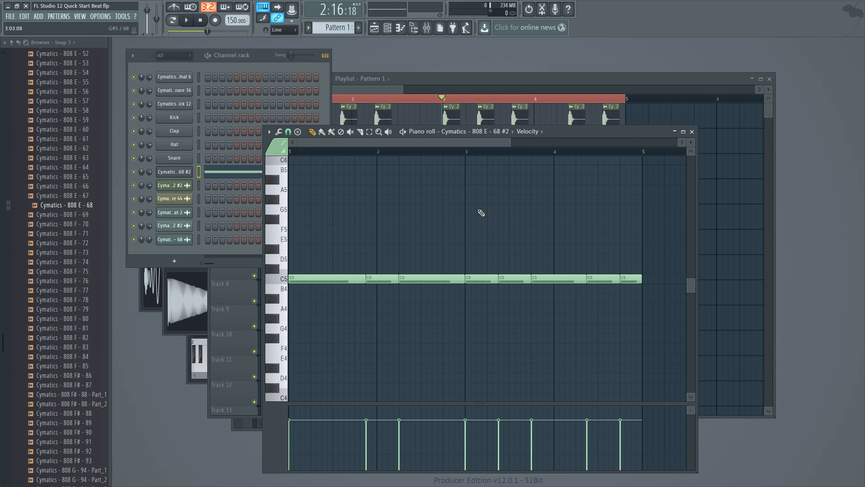
drag(513, 144, 470, 147)
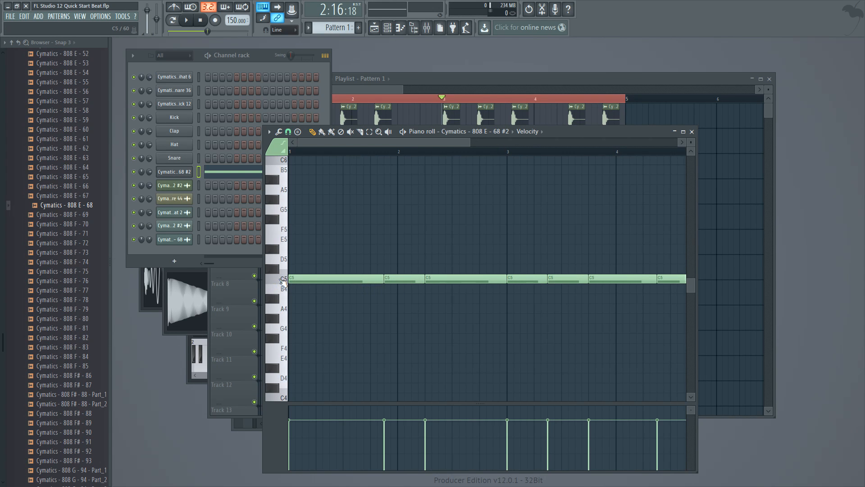
Step: Review the 808 channel's volume envelope and root note settings, returning to its piano roll
click(174, 173)
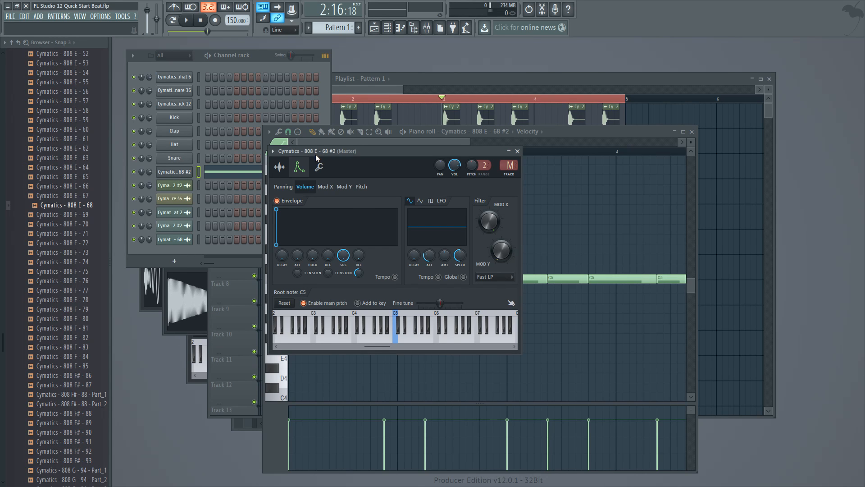
click(601, 129)
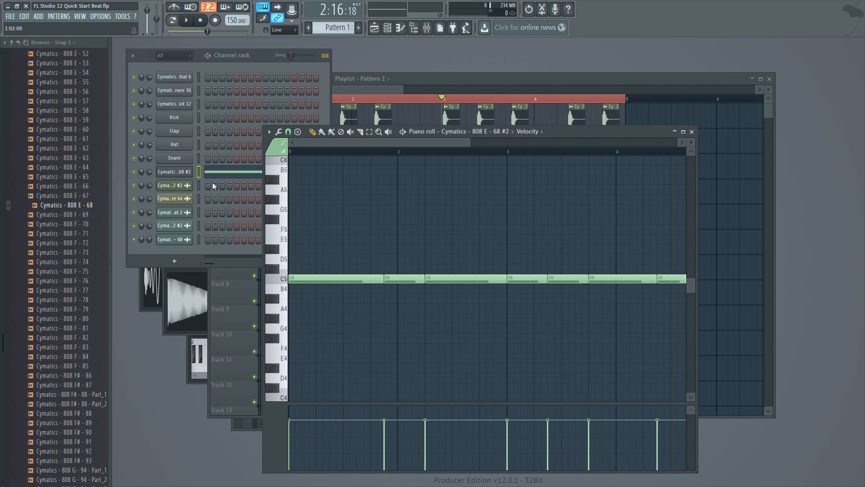
click(183, 174)
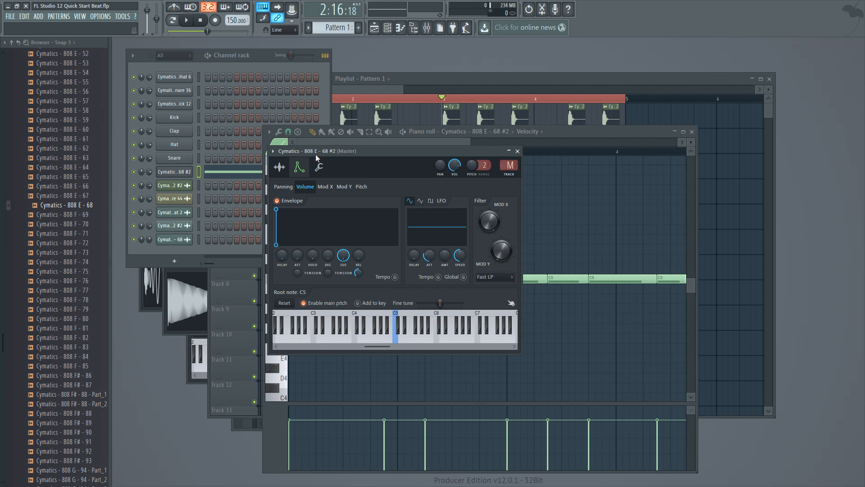
click(568, 133)
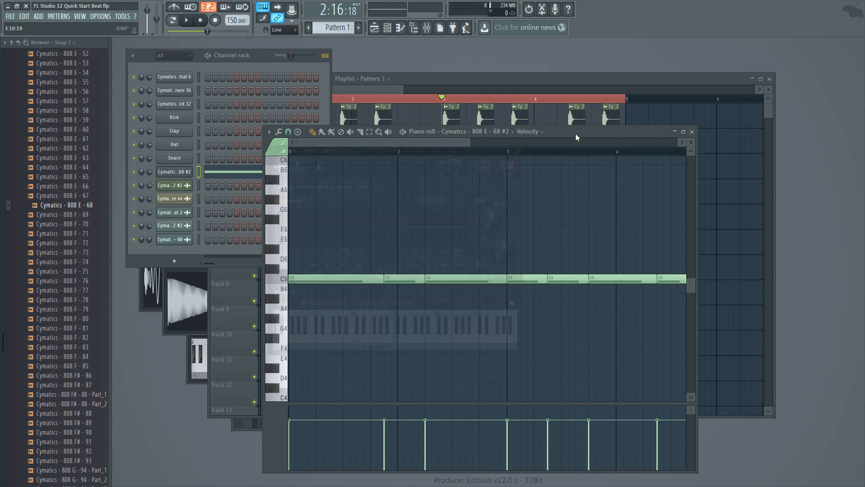
Step: Audition the C5 key, then move the second C5 note up one octave to C6, keeping its start and length
click(285, 279)
drag(281, 229, 275, 59)
scroll(297, 286, down, 6)
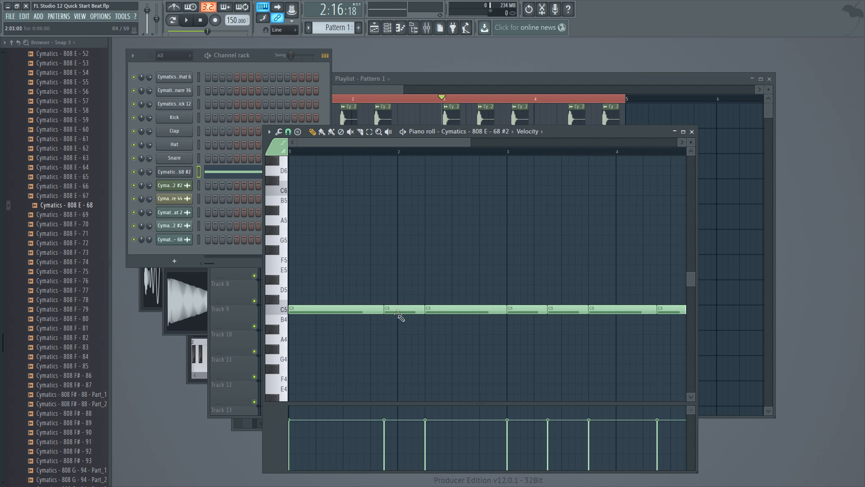
drag(398, 310, 399, 189)
right_click(400, 190)
click(386, 191)
drag(412, 191, 409, 192)
Step: Set the piano roll's snap to Cell and briefly play back the beat from the start
click(288, 131)
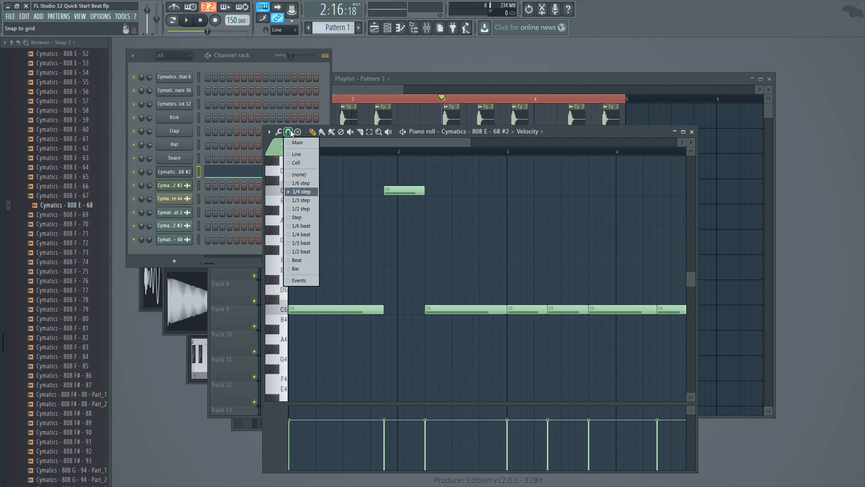
click(295, 163)
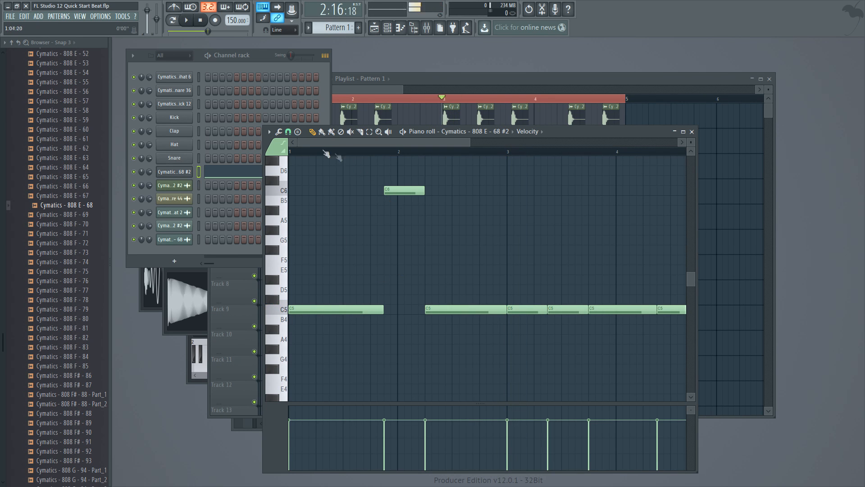
key(space)
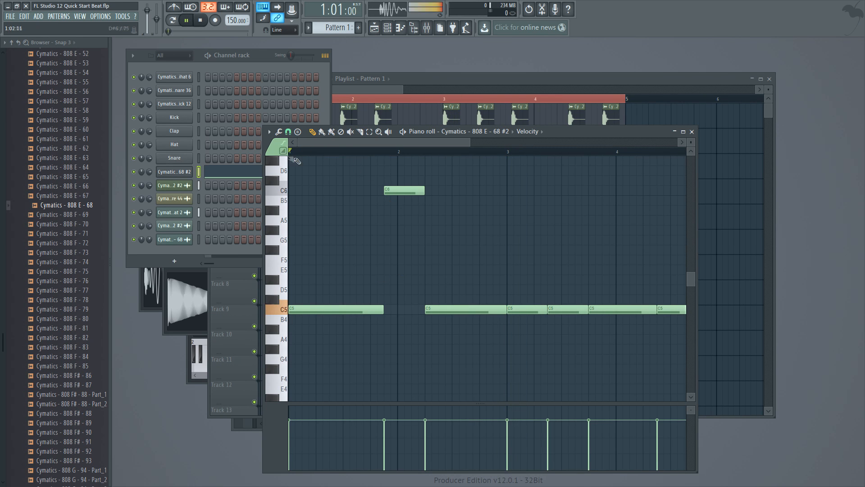
key(space)
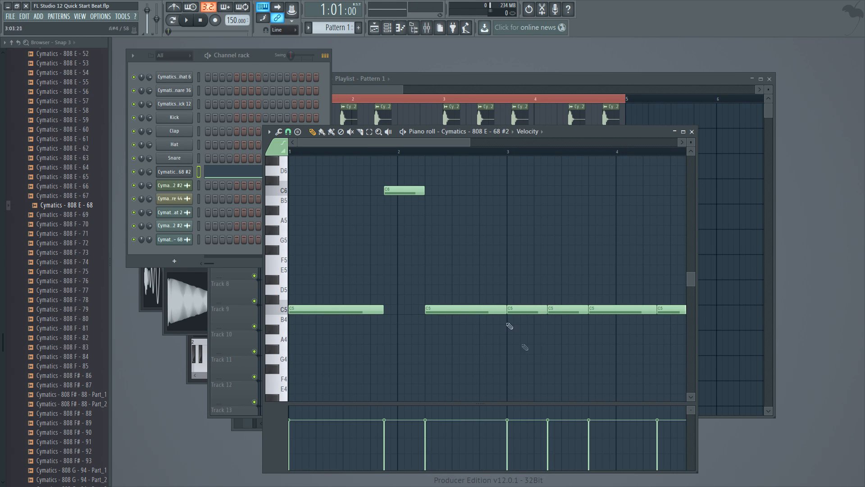
Step: Select the C6 note and transpose it down one octave to C5
drag(455, 214, 395, 174)
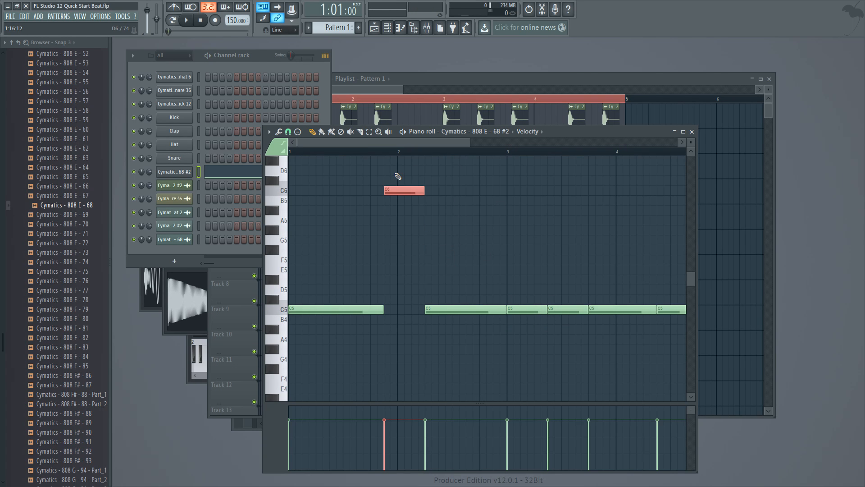
key(ctrl+Down)
Step: Bring the Playlist forward and view the four-bar arrangement with the Pattern 1 clip up close
key(F6)
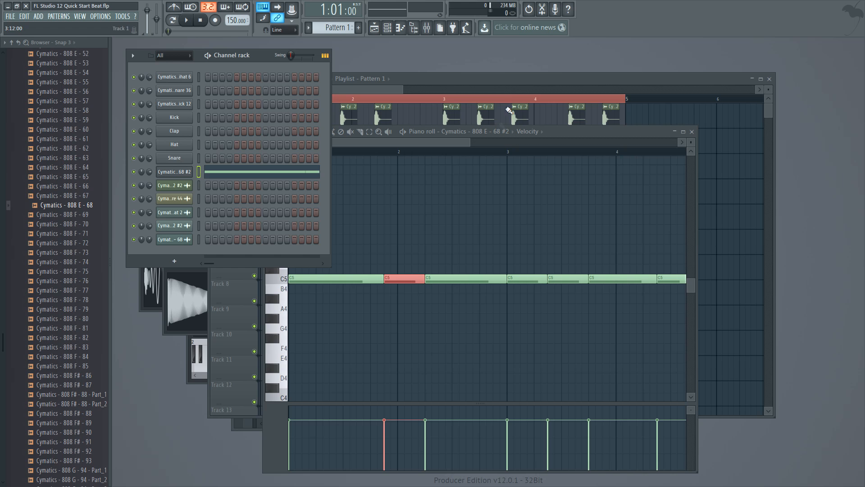
click(506, 75)
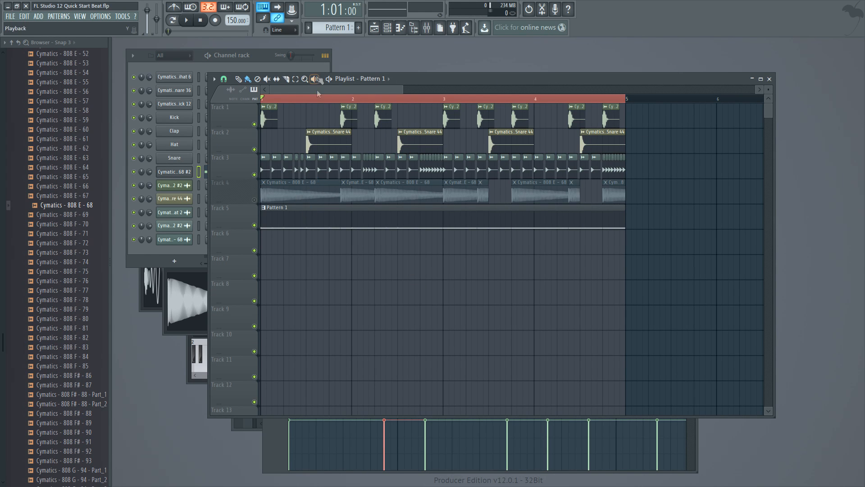
scroll(414, 125, up, 3)
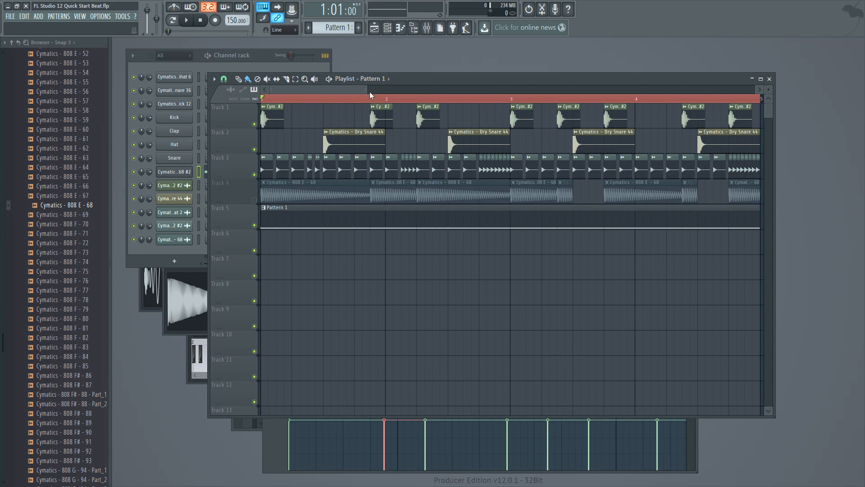
drag(366, 87, 384, 120)
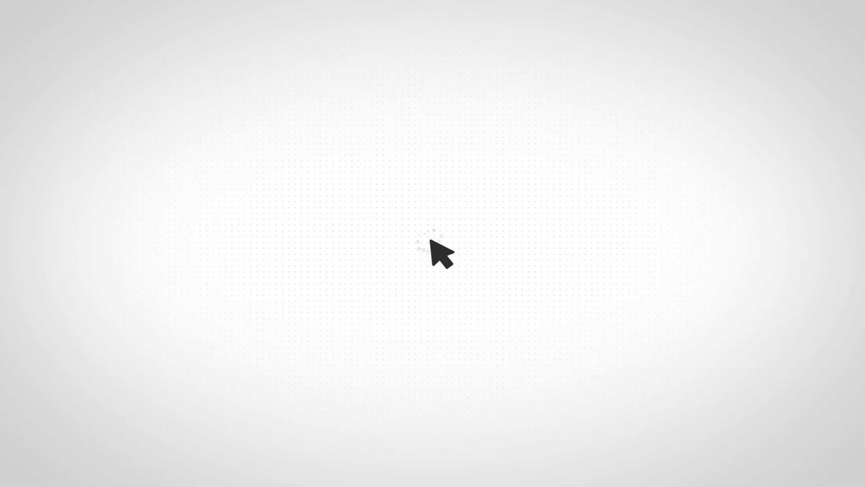